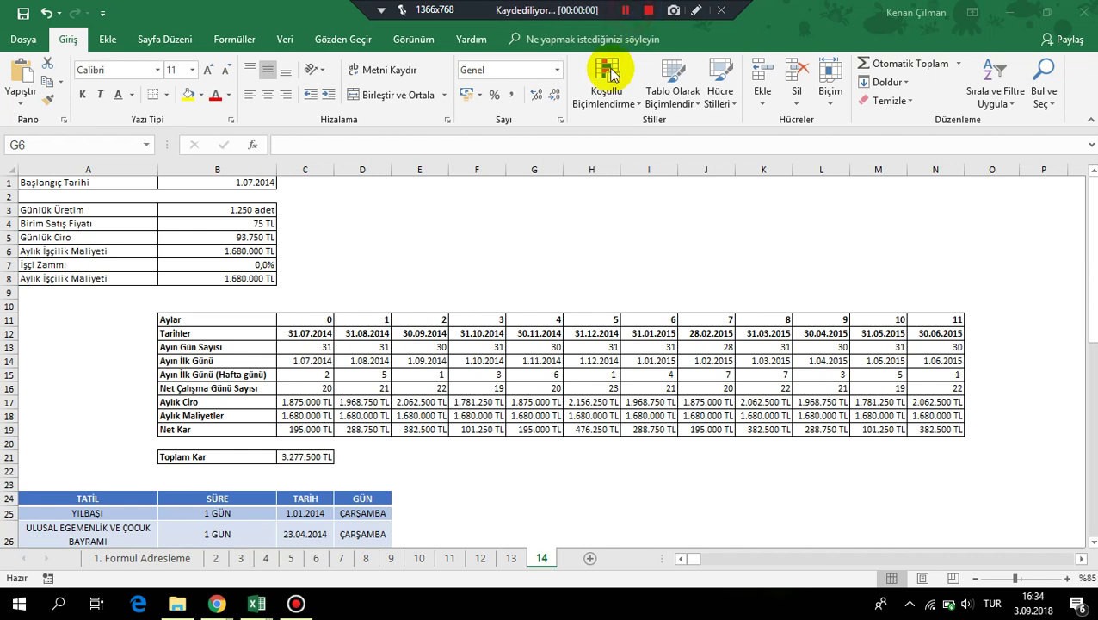
Turn on the Geliştirici tab under Dosya > Seçenekler > Şeridi Özelleştir and confirm with Tamam
{"action": "left_click", "coordinate": [516, 225]}
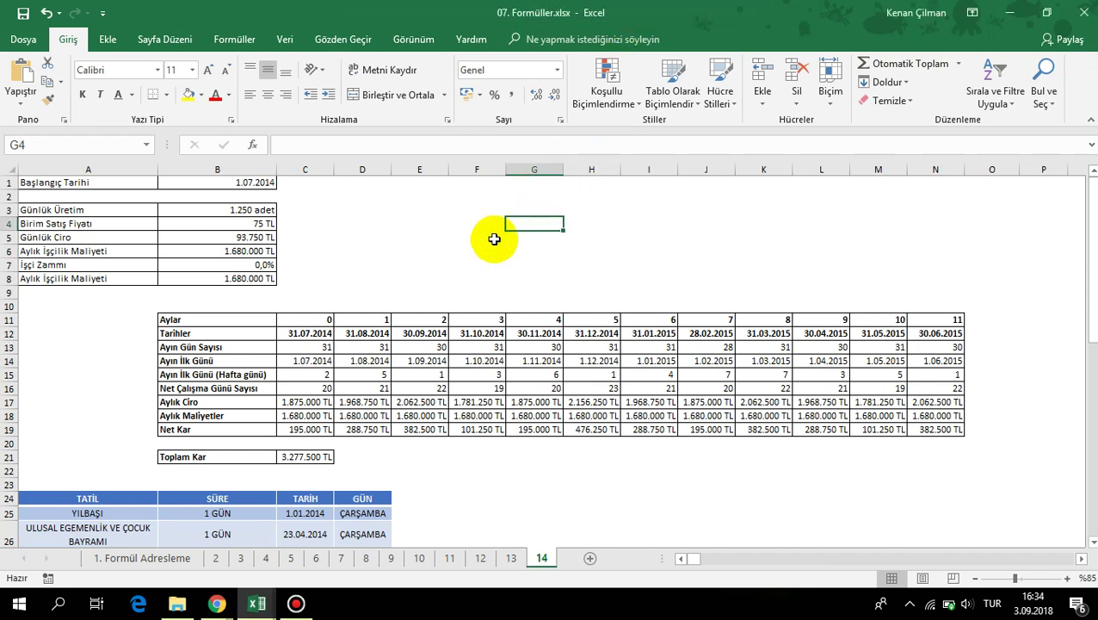
{"action": "left_click", "coordinate": [414, 251]}
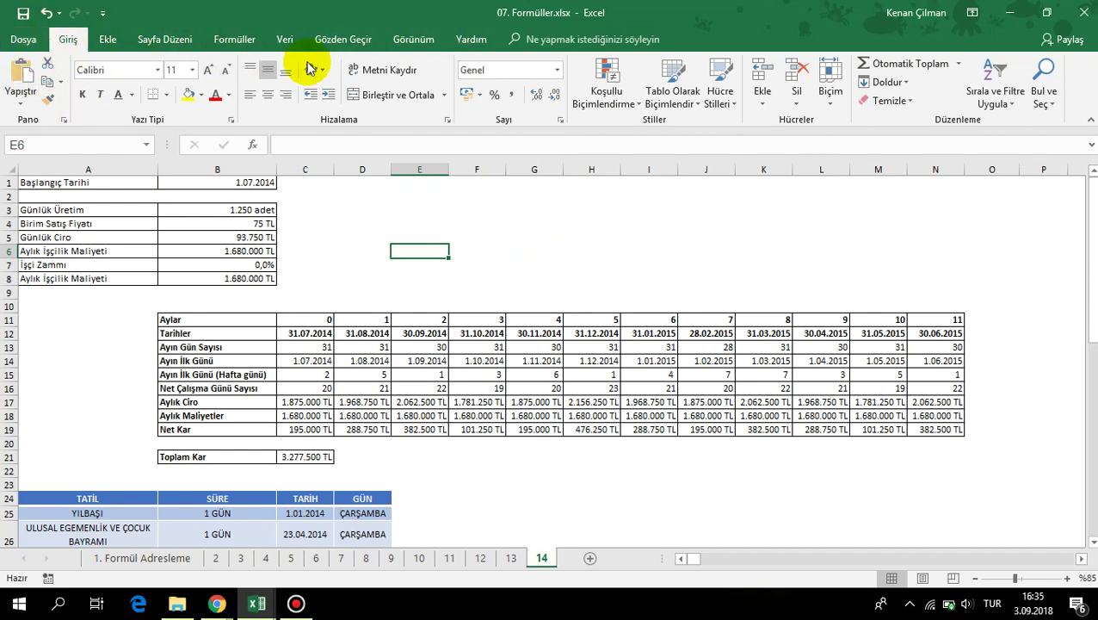
{"action": "left_click", "coordinate": [20, 45]}
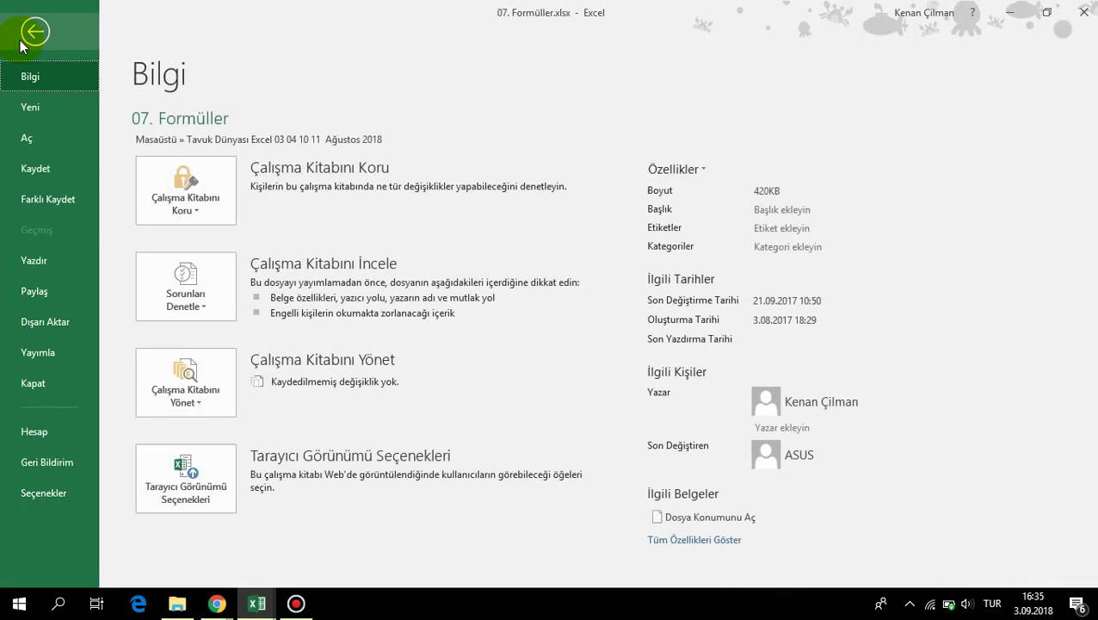
{"action": "left_click", "coordinate": [35, 497]}
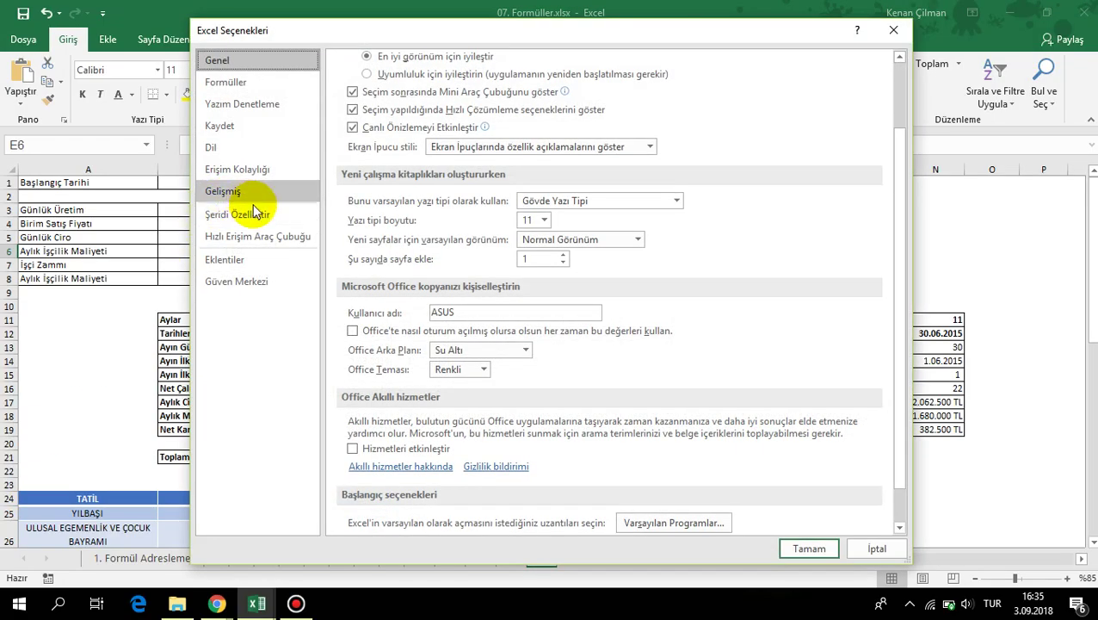
{"action": "left_click", "coordinate": [257, 220]}
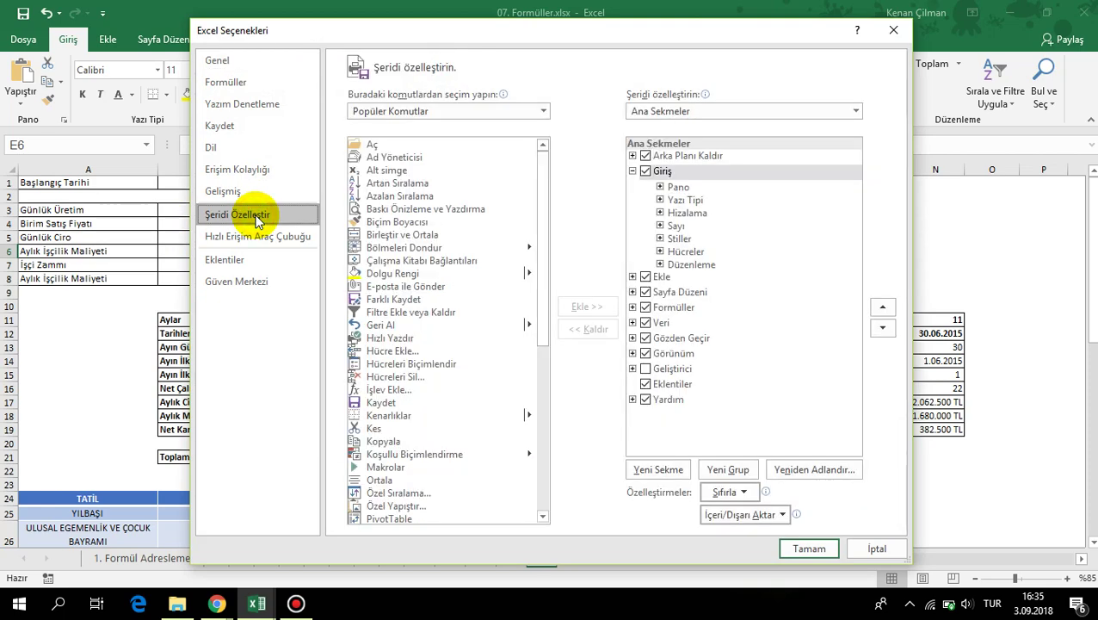
{"action": "left_click", "coordinate": [646, 369]}
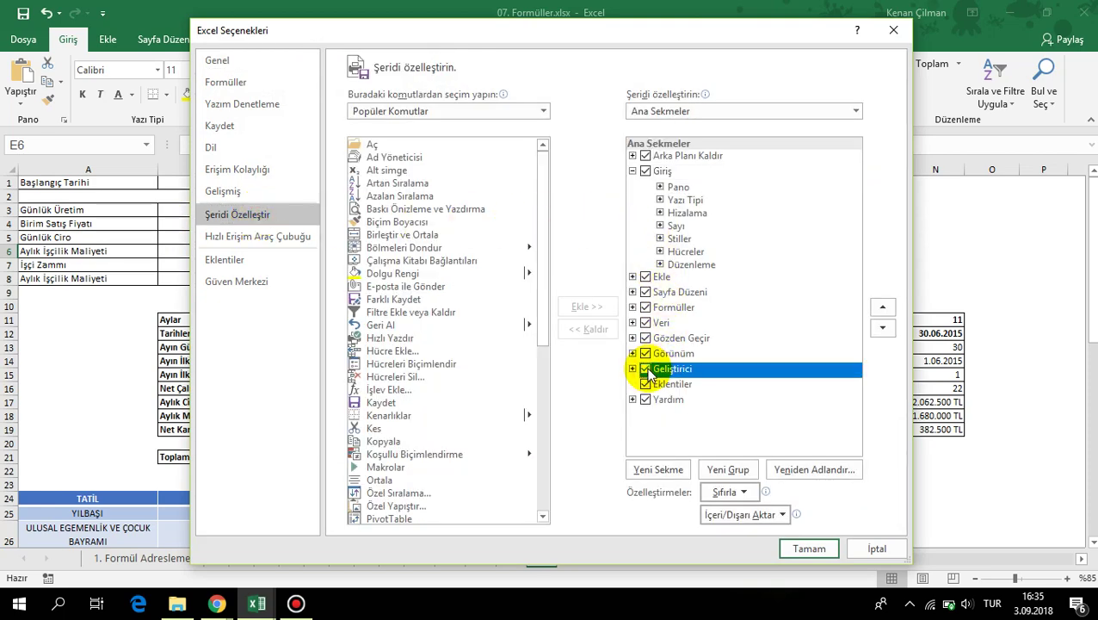
{"action": "left_click", "coordinate": [809, 549]}
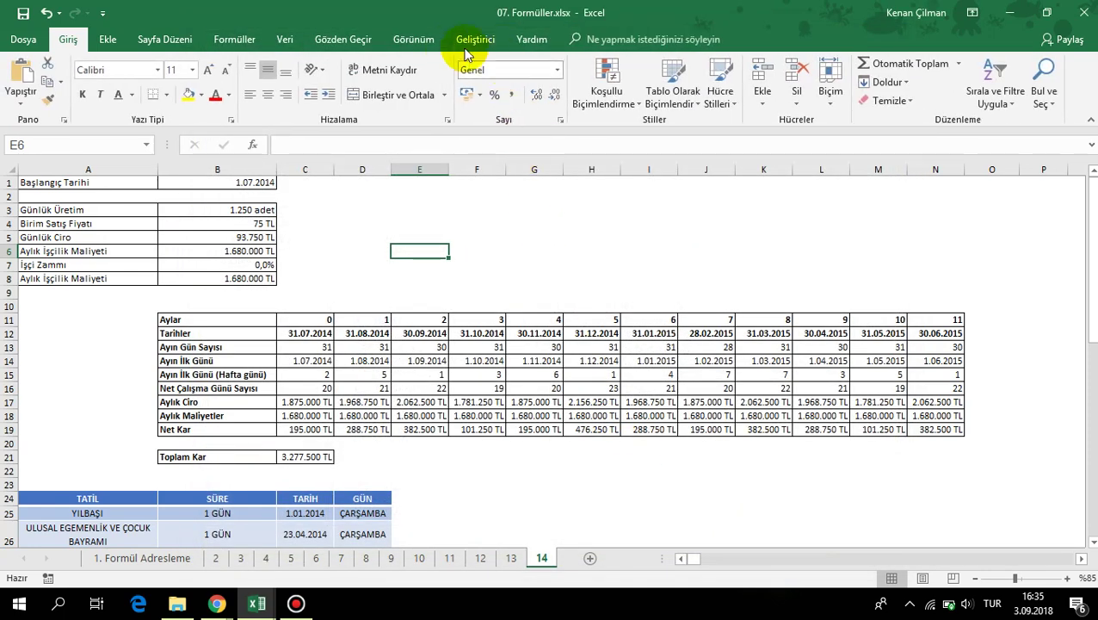
Draw a form-control Kaydırma Çubuğu from Geliştirici > Ekle beside rows 3–4
{"action": "left_click", "coordinate": [471, 39]}
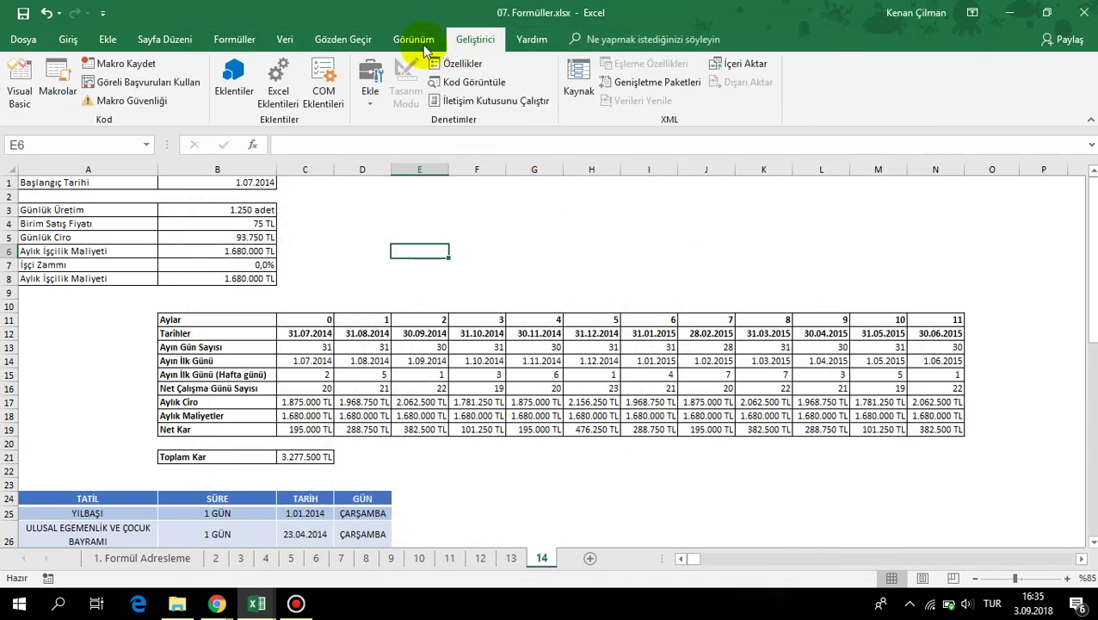
{"action": "left_click", "coordinate": [369, 82]}
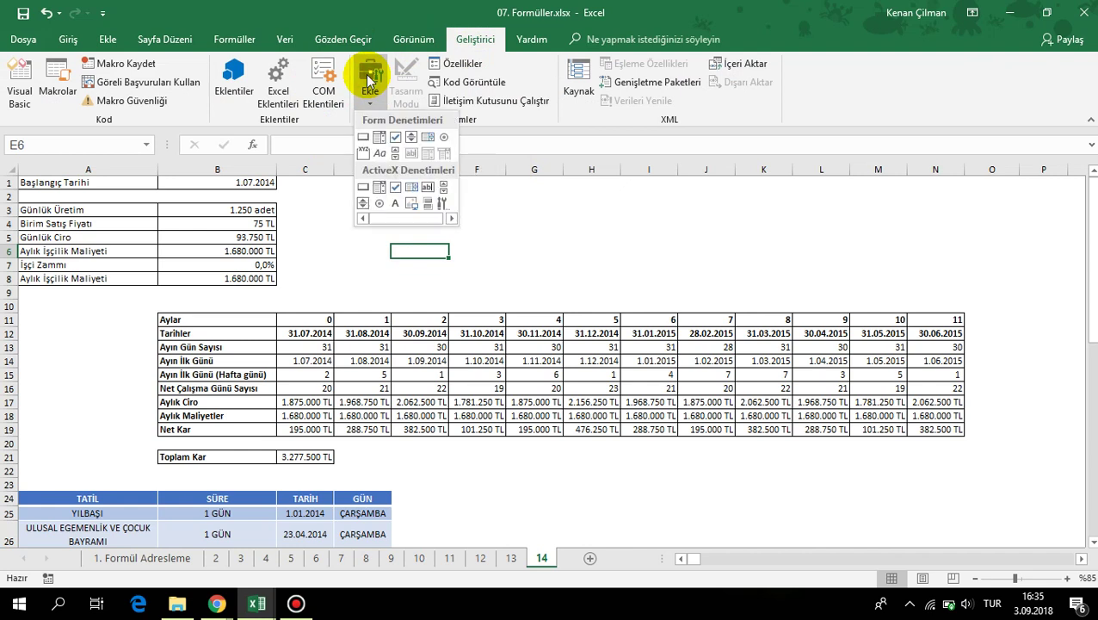
{"action": "left_click", "coordinate": [395, 155]}
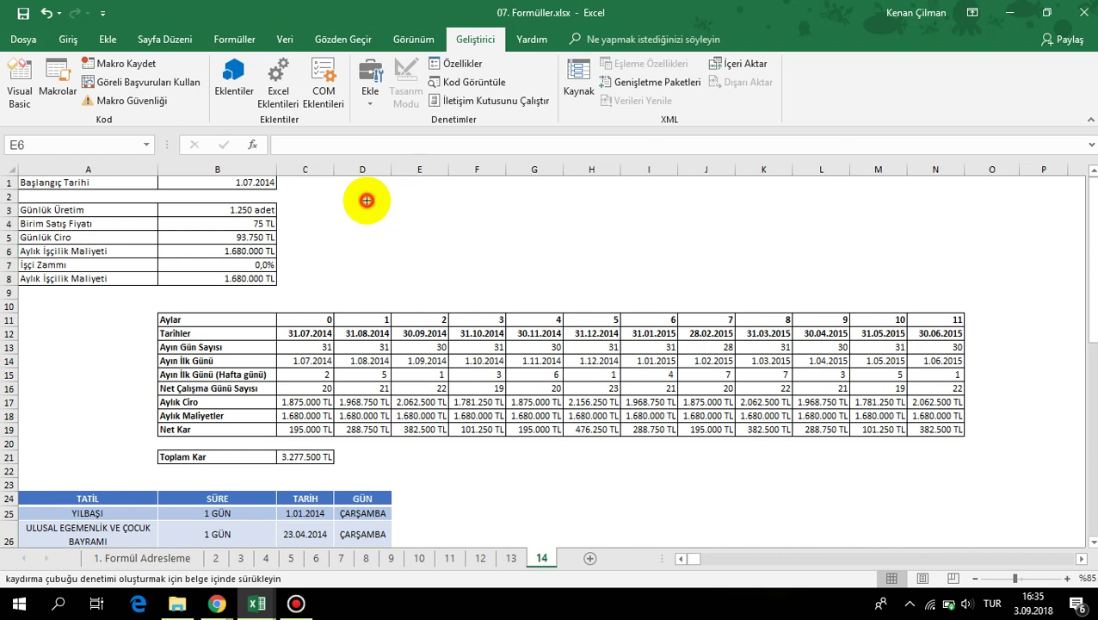
{"action": "left_click_drag", "start_coordinate": [400, 218], "coordinate": [532, 226]}
Try dragging the new scroll bar's thumb; no values change yet
{"action": "left_click", "coordinate": [588, 224]}
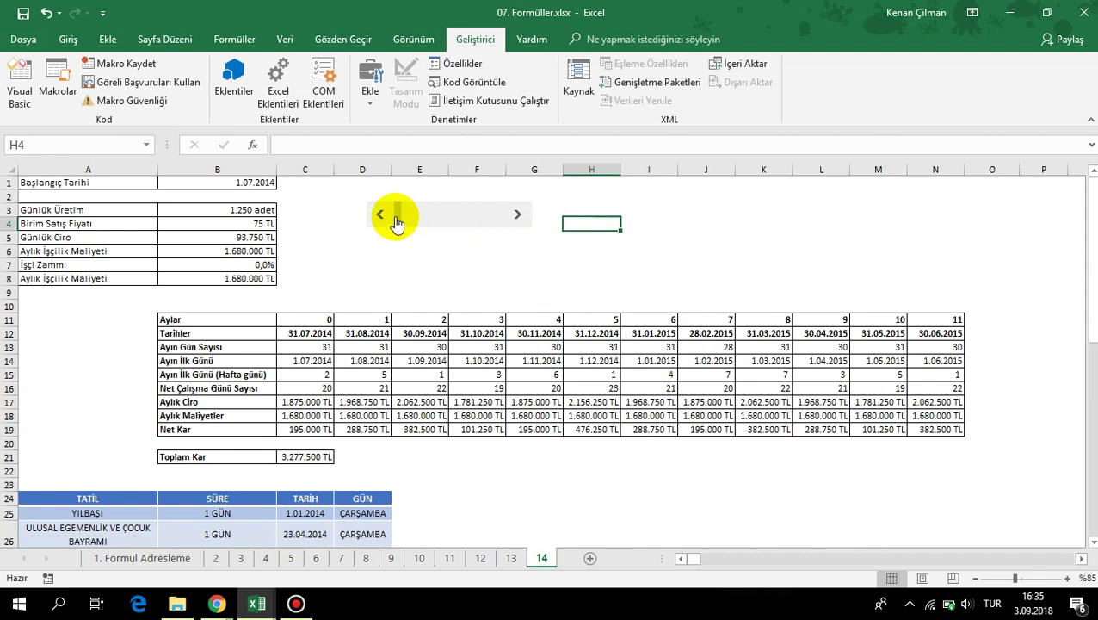
{"action": "left_click_drag", "start_coordinate": [396, 223], "coordinate": [437, 222]}
{"action": "left_click_drag", "start_coordinate": [216, 220], "coordinate": [547, 311]}
{"action": "left_click", "coordinate": [353, 293]}
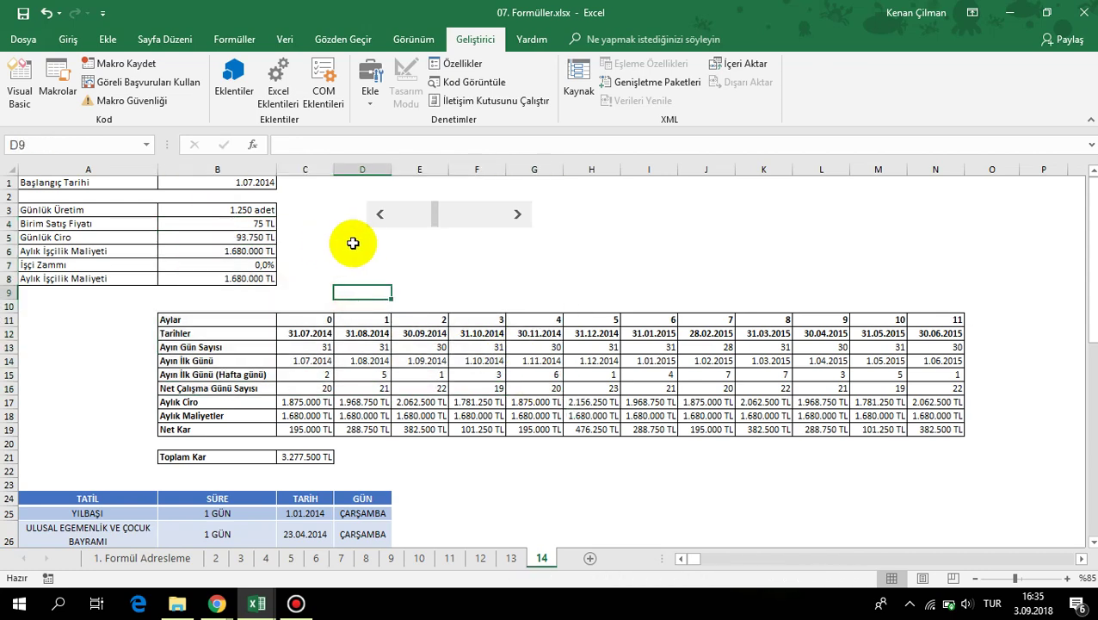
{"action": "left_click_drag", "start_coordinate": [426, 216], "coordinate": [499, 218]}
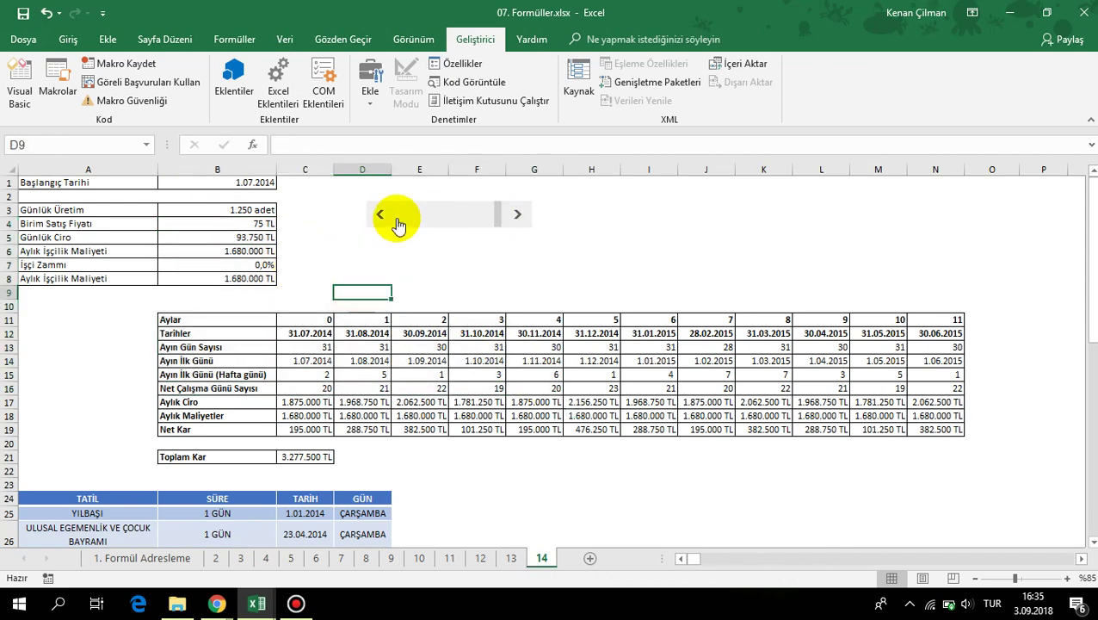
Enter 50 in C7 and verify B7 holds =C7/100, giving İşçi Zammı 50,0%
{"action": "left_click", "coordinate": [298, 268]}
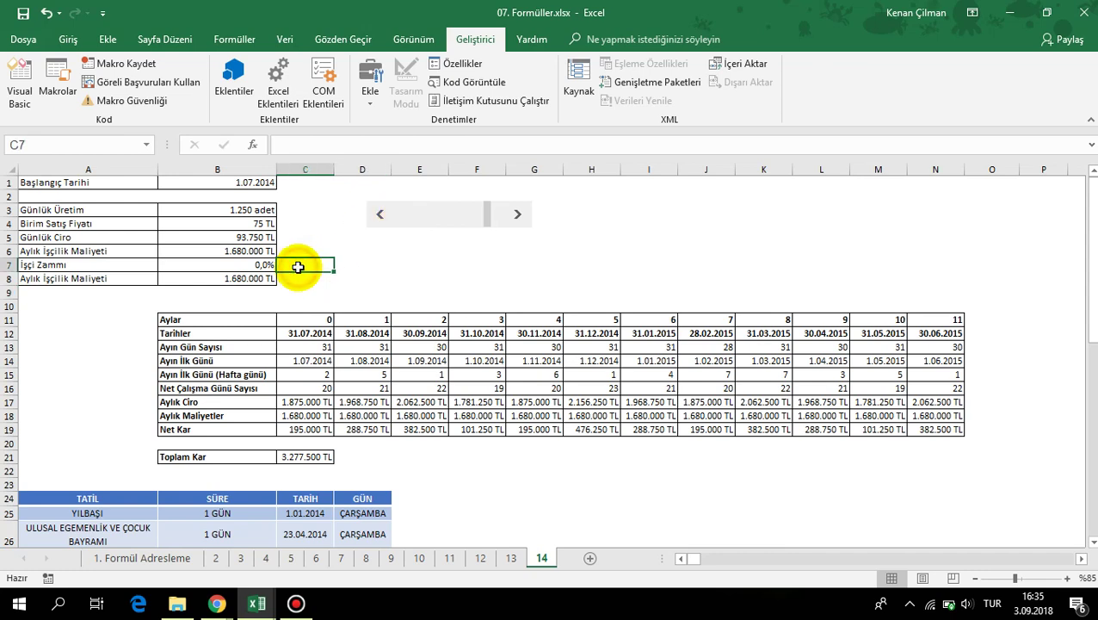
{"action": "type", "text": "50"}
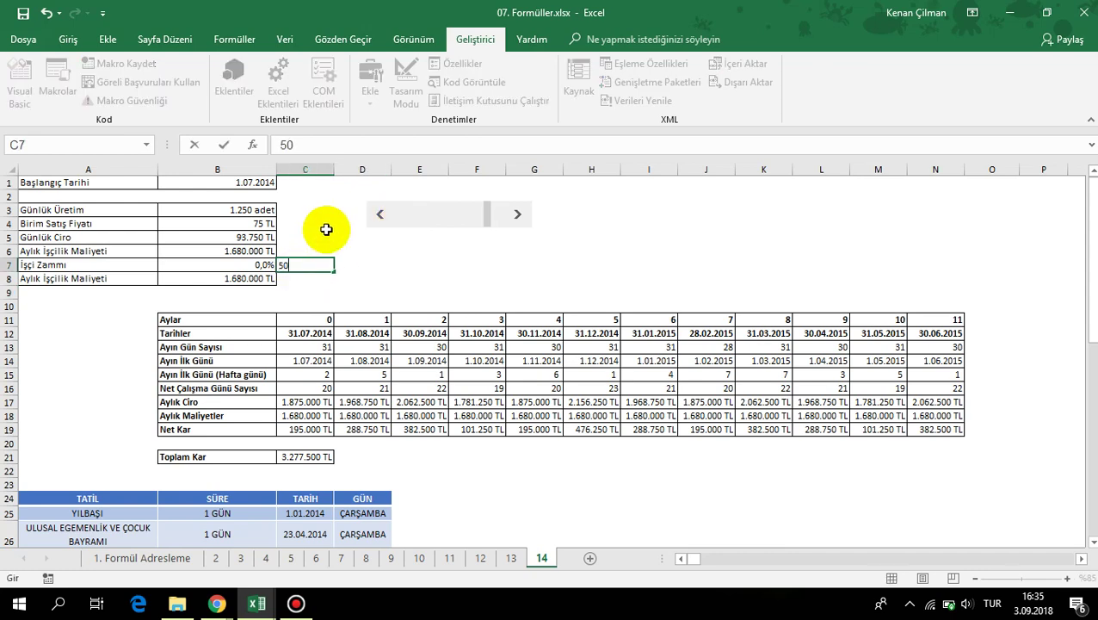
{"action": "key", "text": "Return"}
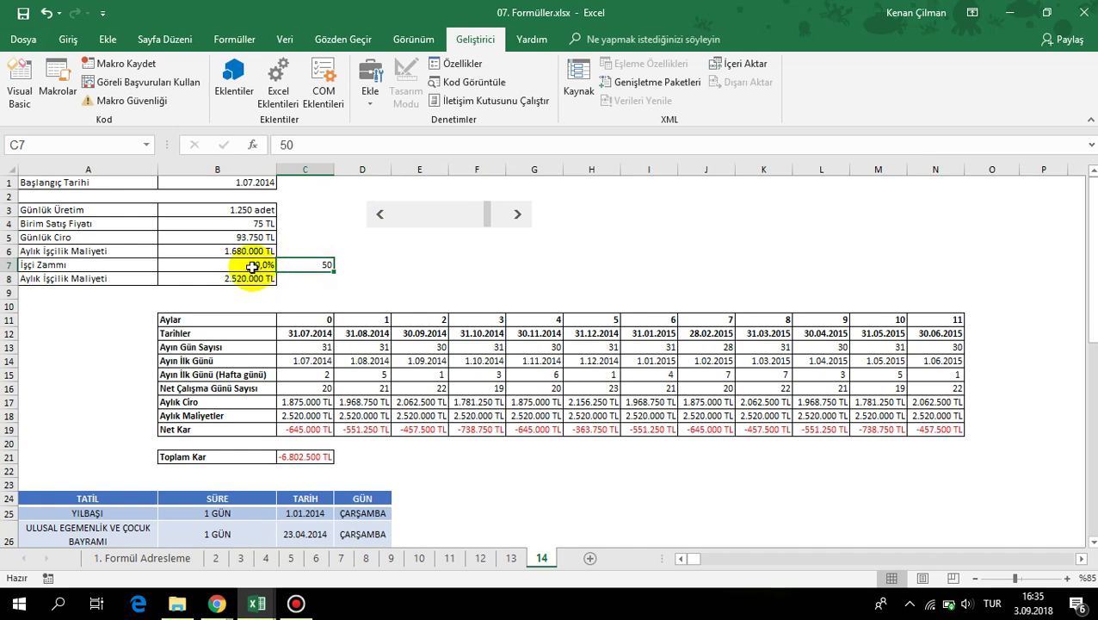
{"action": "left_click", "coordinate": [252, 267]}
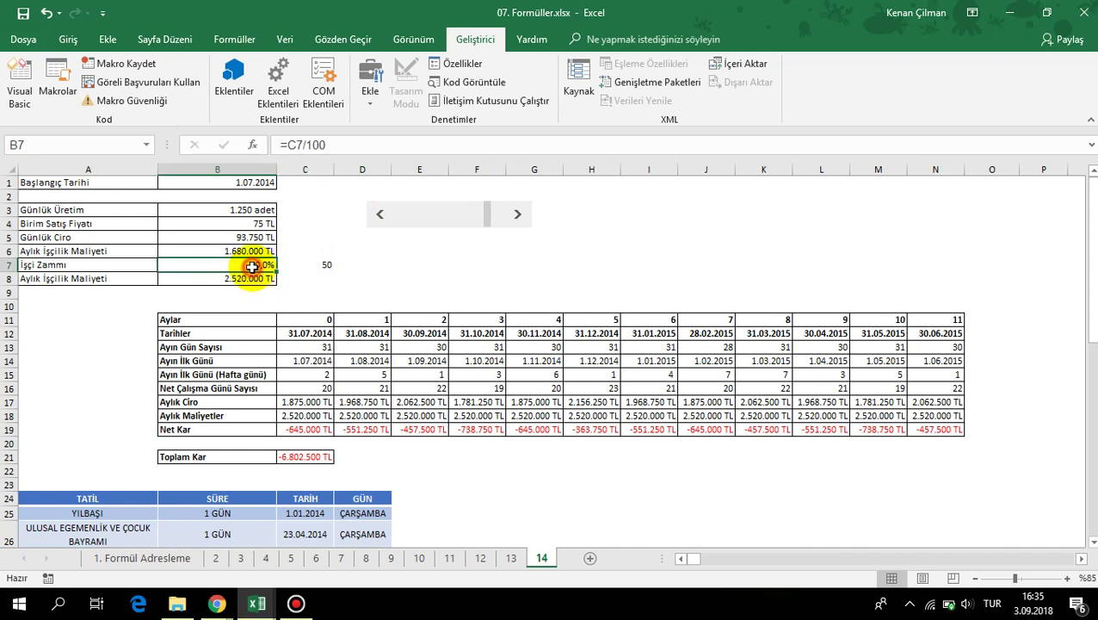
{"action": "left_click", "coordinate": [321, 264]}
{"action": "left_click_drag", "start_coordinate": [485, 215], "coordinate": [417, 222]}
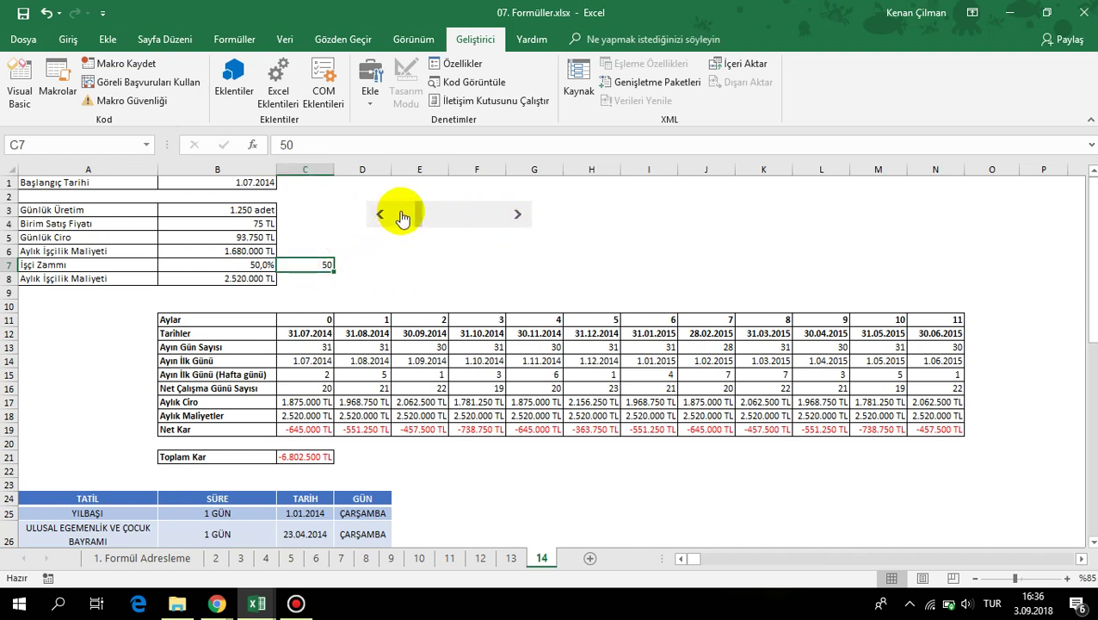
Format the scroll bar: minimum 1, maximum 50, increment 1, page change 10, cell link $C$7
{"action": "right_click", "coordinate": [456, 217]}
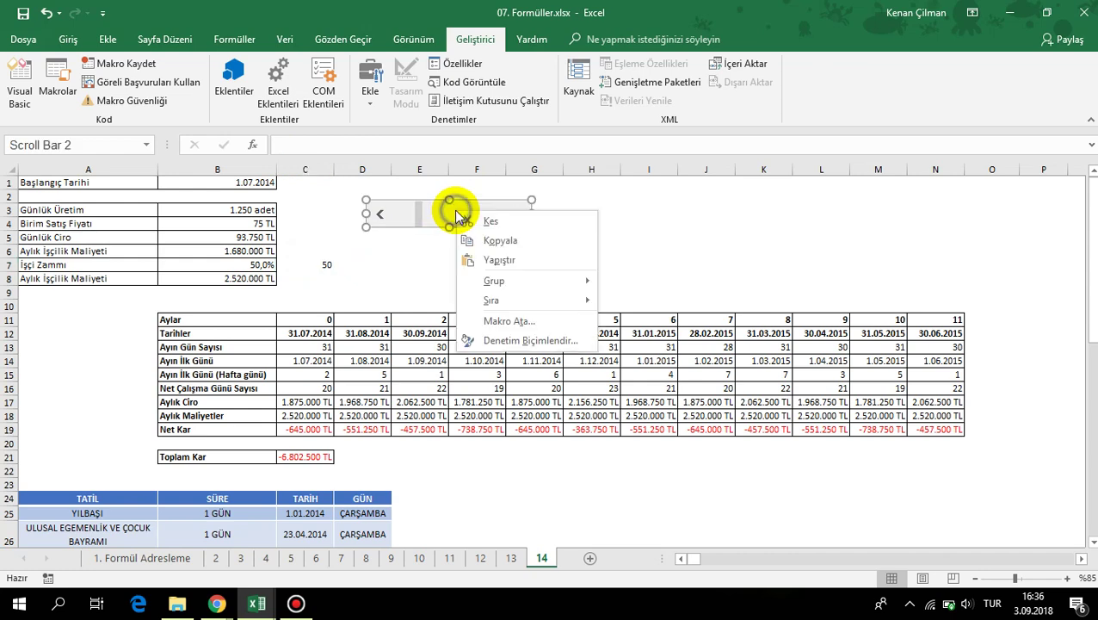
{"action": "left_click", "coordinate": [531, 340]}
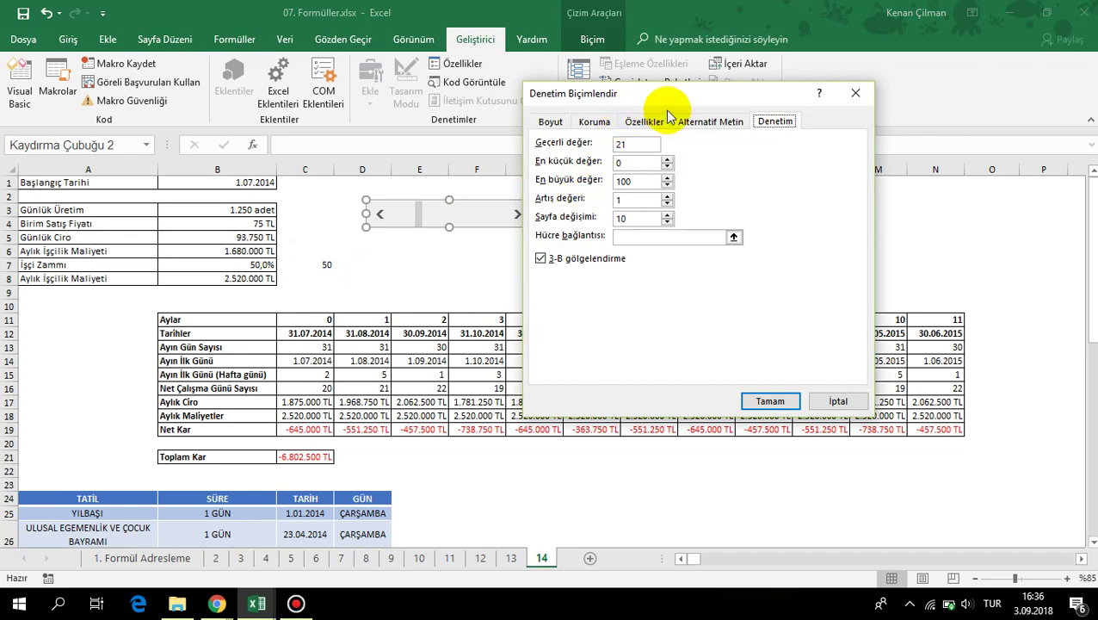
{"action": "left_click_drag", "start_coordinate": [681, 105], "coordinate": [711, 132]}
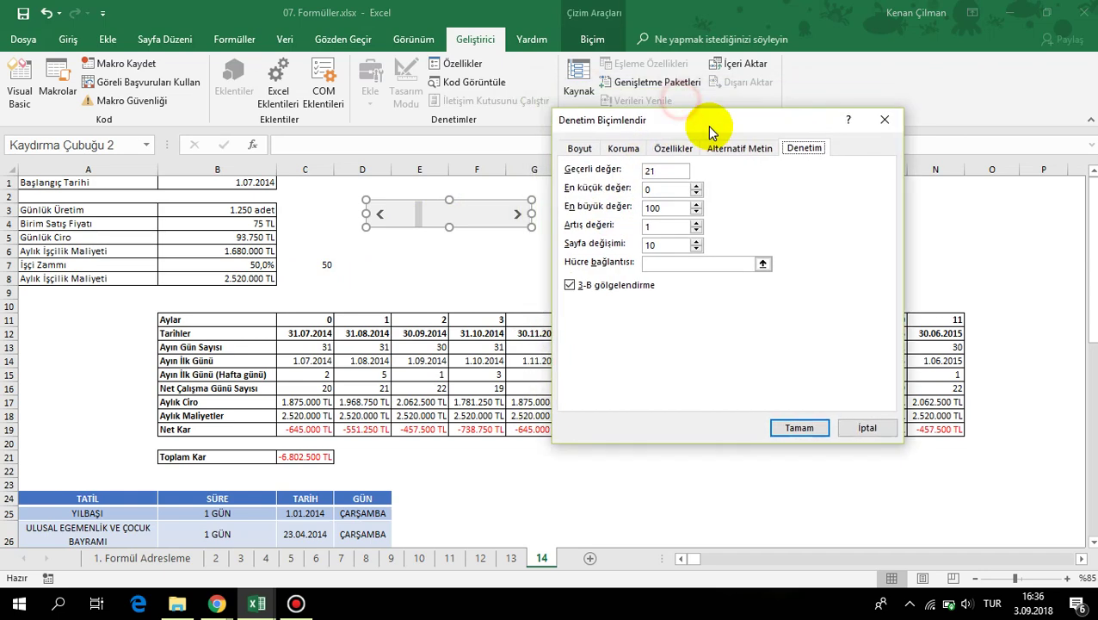
{"action": "left_click", "coordinate": [670, 191]}
{"action": "type", "text": "1"}
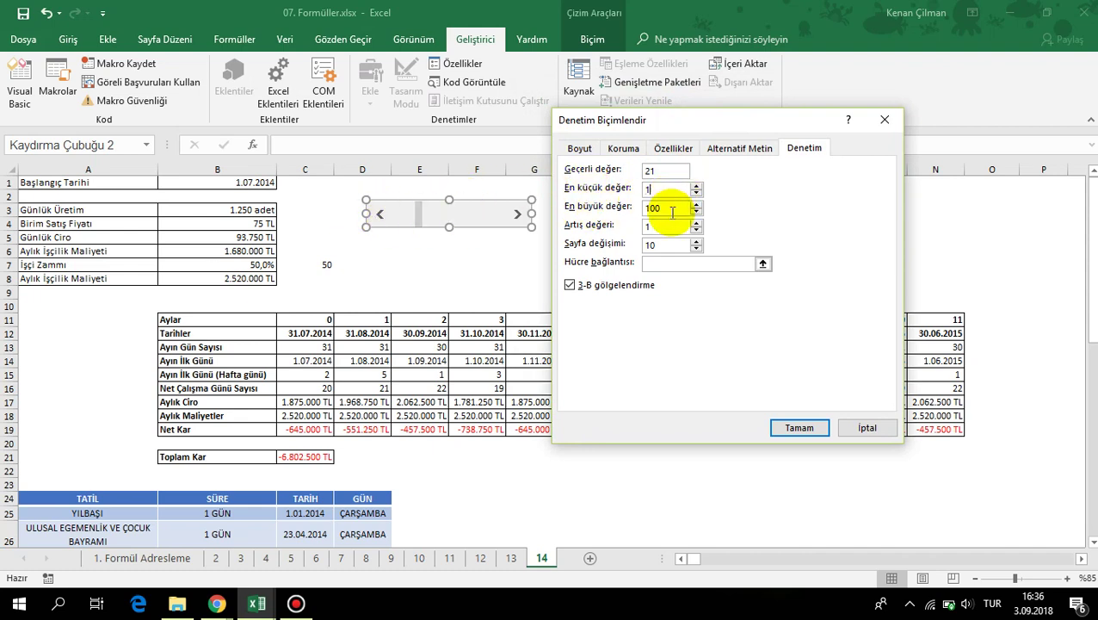
{"action": "left_click", "coordinate": [660, 209]}
{"action": "left_click_drag", "start_coordinate": [660, 209], "coordinate": [639, 214]}
{"action": "type", "text": "50"}
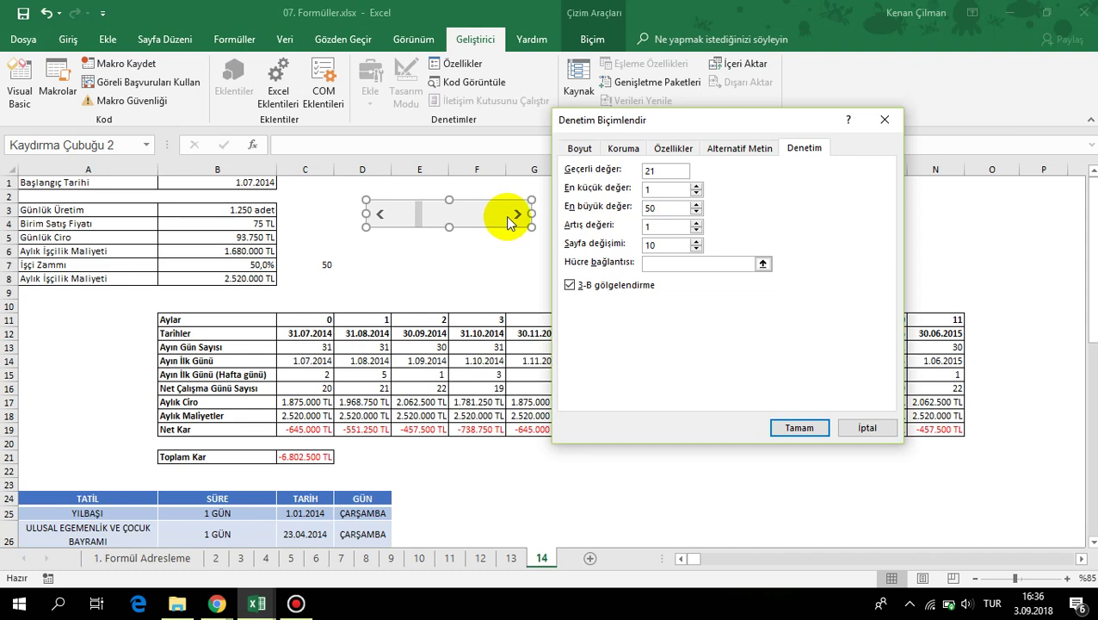
{"action": "double_click", "coordinate": [667, 226]}
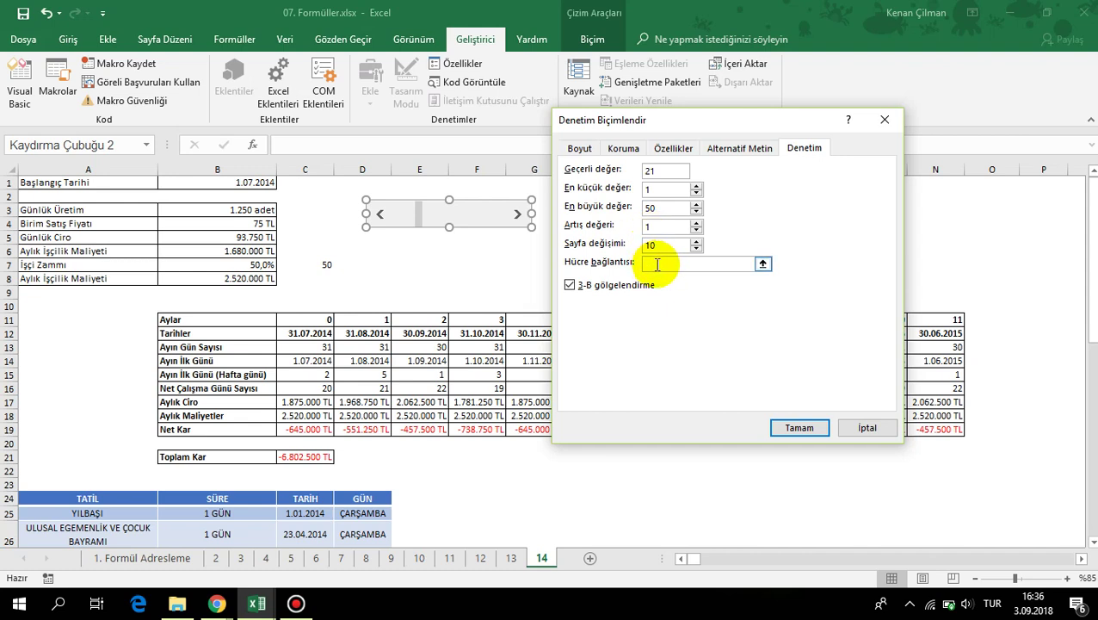
{"action": "left_click", "coordinate": [656, 265]}
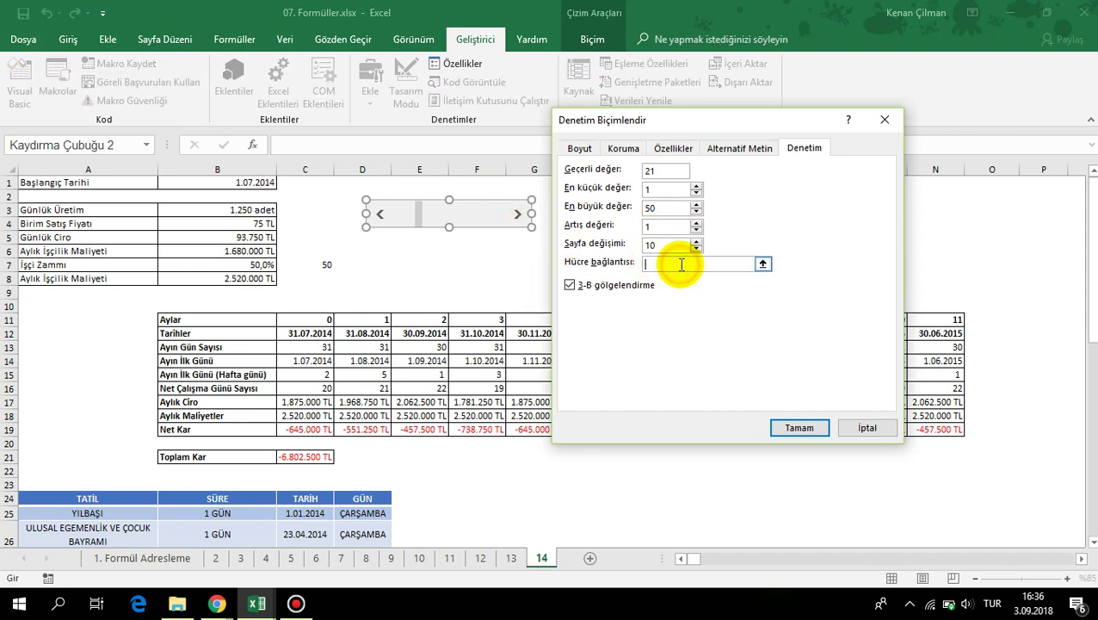
{"action": "left_click", "coordinate": [308, 267]}
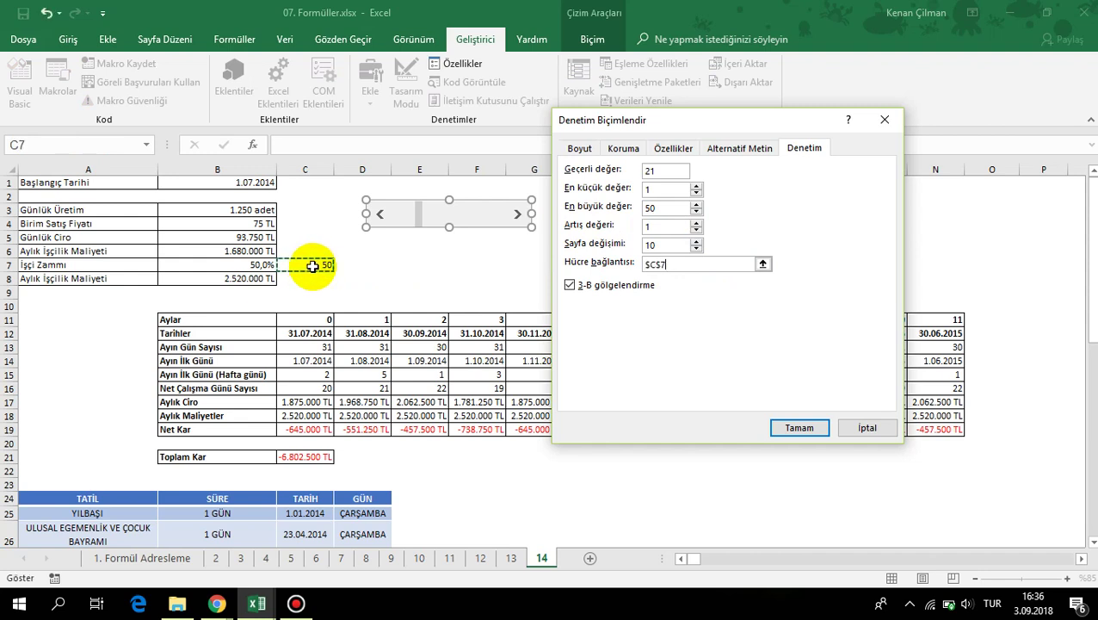
{"action": "left_click", "coordinate": [799, 427]}
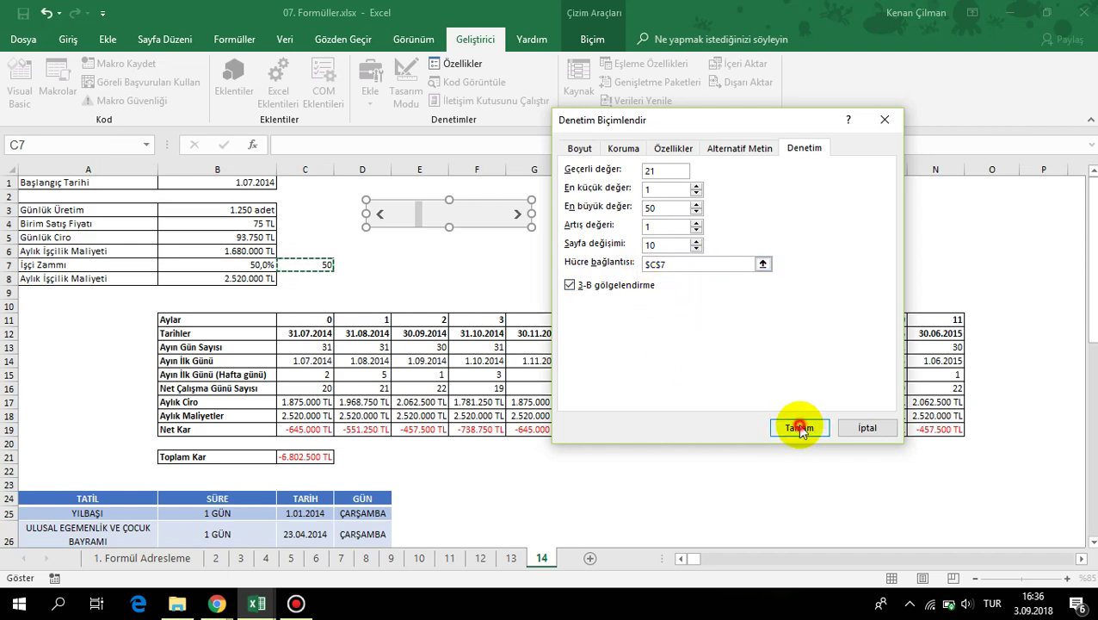
{"action": "left_click", "coordinate": [440, 271]}
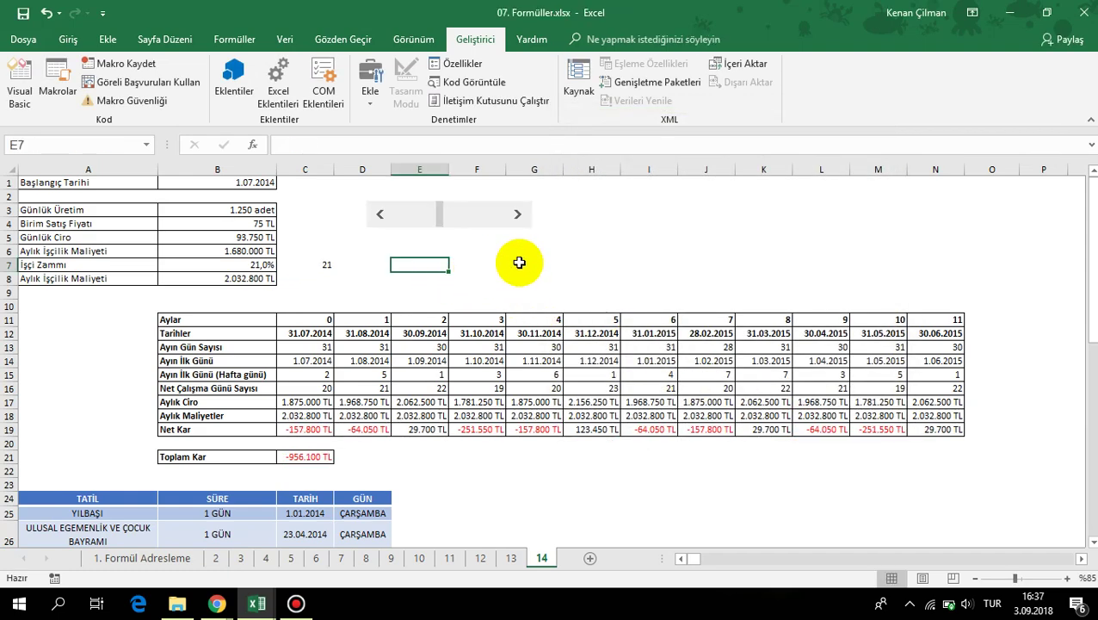
Drag the scroll bar thumb right and back to watch C7 and İşçi Zammı change
{"action": "left_click", "coordinate": [583, 253]}
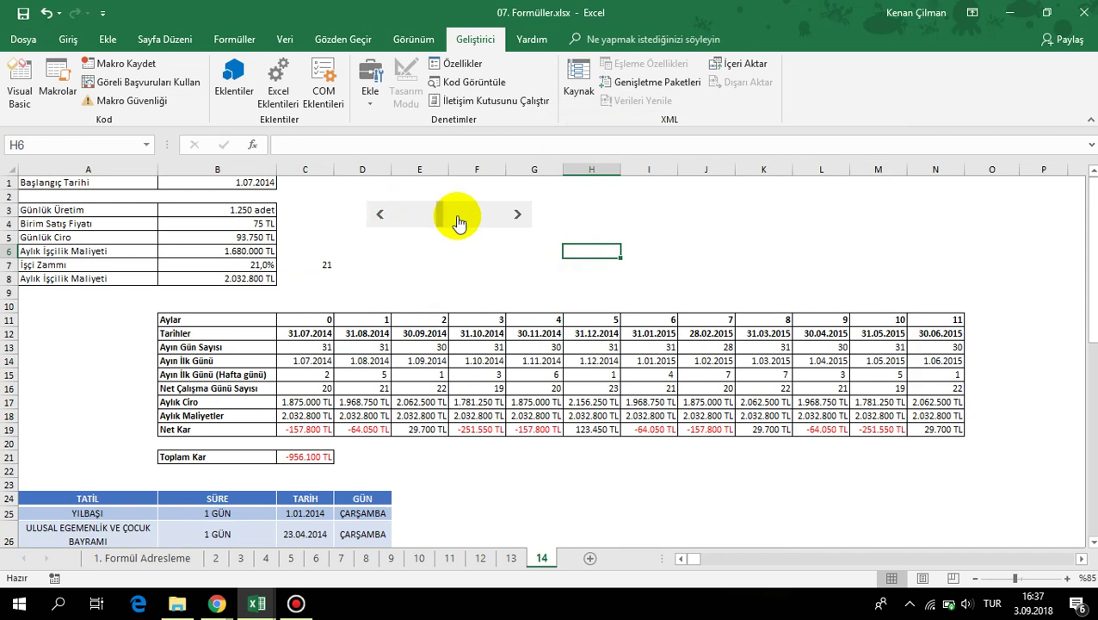
{"action": "left_click_drag", "start_coordinate": [441, 222], "coordinate": [512, 225]}
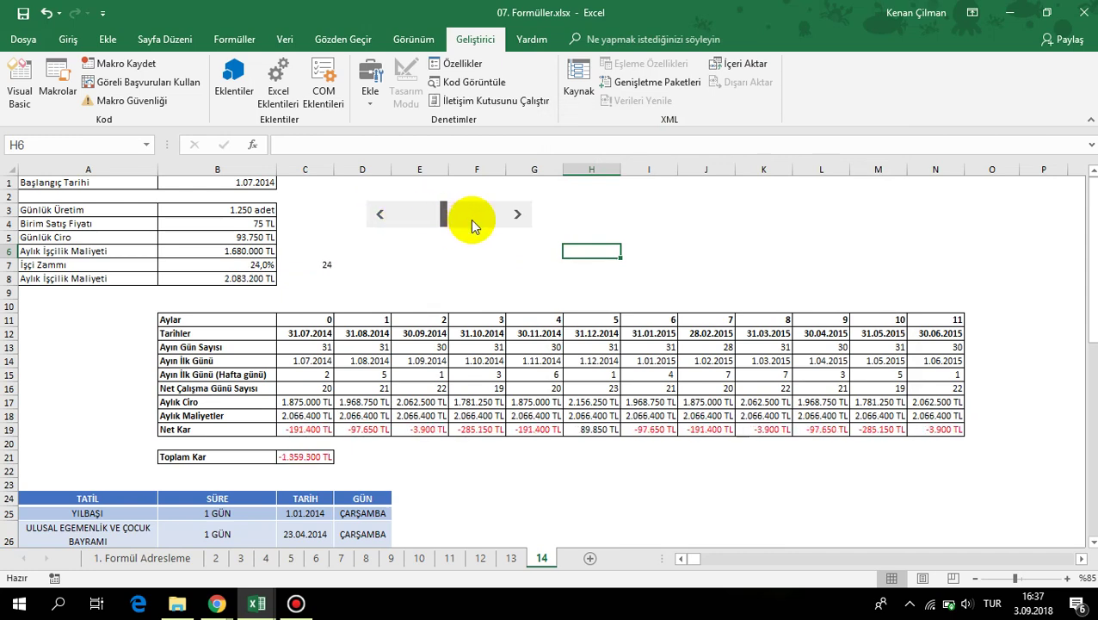
{"action": "left_click_drag", "start_coordinate": [510, 223], "coordinate": [375, 216]}
{"action": "left_click", "coordinate": [324, 262]}
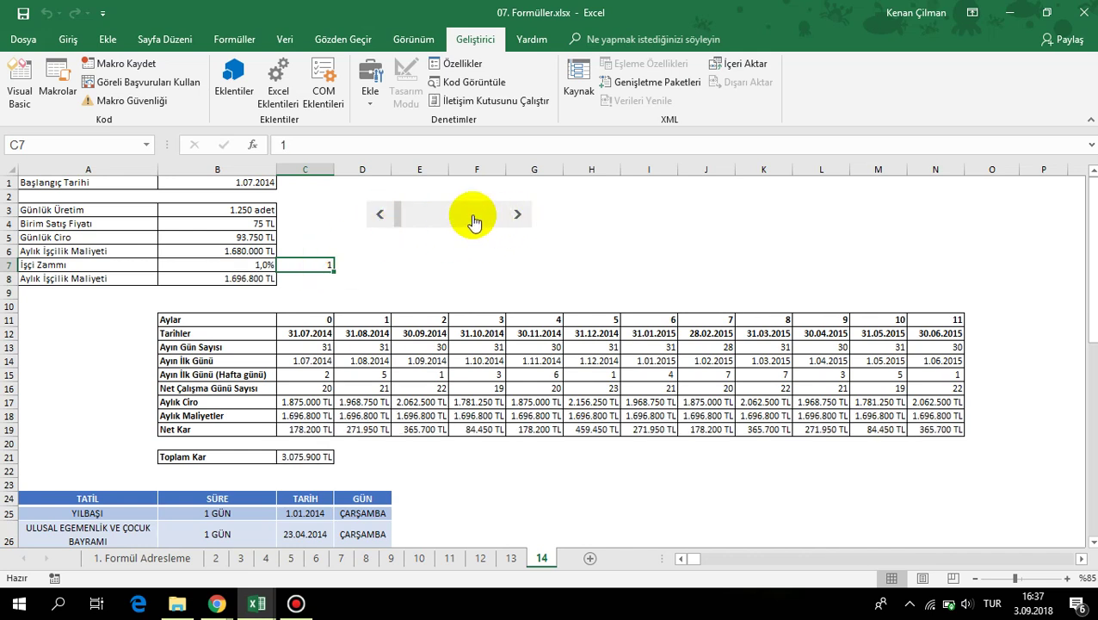
Step İşçi Zammı up and down one point at a time with the scroll bar arrows
{"action": "left_click", "coordinate": [518, 214]}
{"action": "left_click", "coordinate": [519, 214]}
{"action": "left_click", "coordinate": [519, 214]}
{"action": "left_click", "coordinate": [519, 214]}
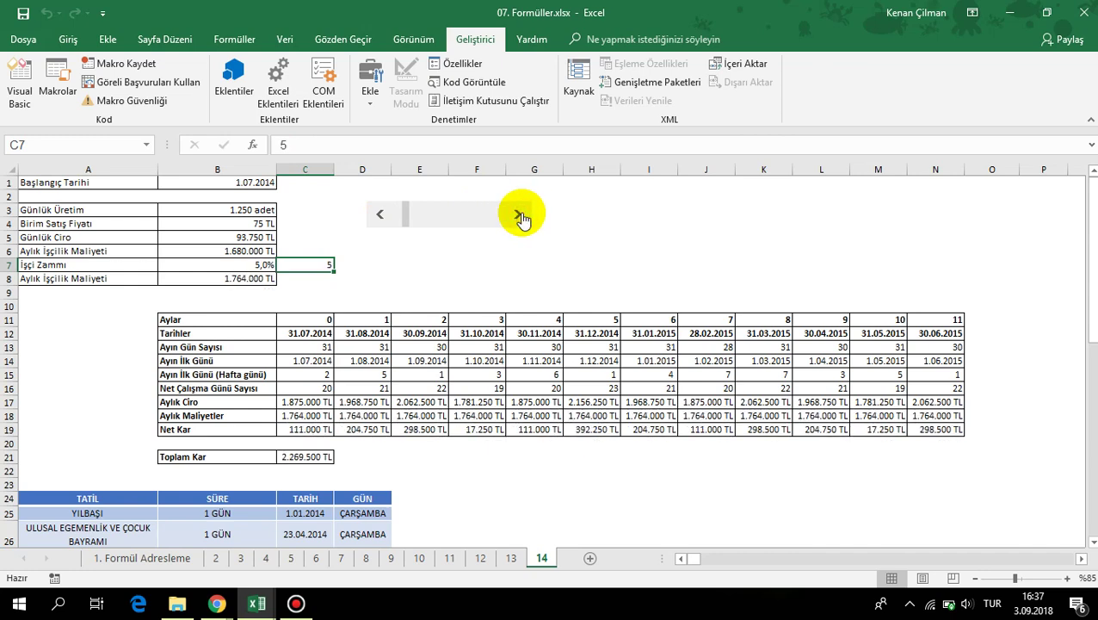
{"action": "left_click", "coordinate": [519, 214]}
{"action": "left_click", "coordinate": [519, 214]}
{"action": "left_click", "coordinate": [519, 214]}
{"action": "left_click", "coordinate": [519, 214]}
{"action": "left_click", "coordinate": [379, 215]}
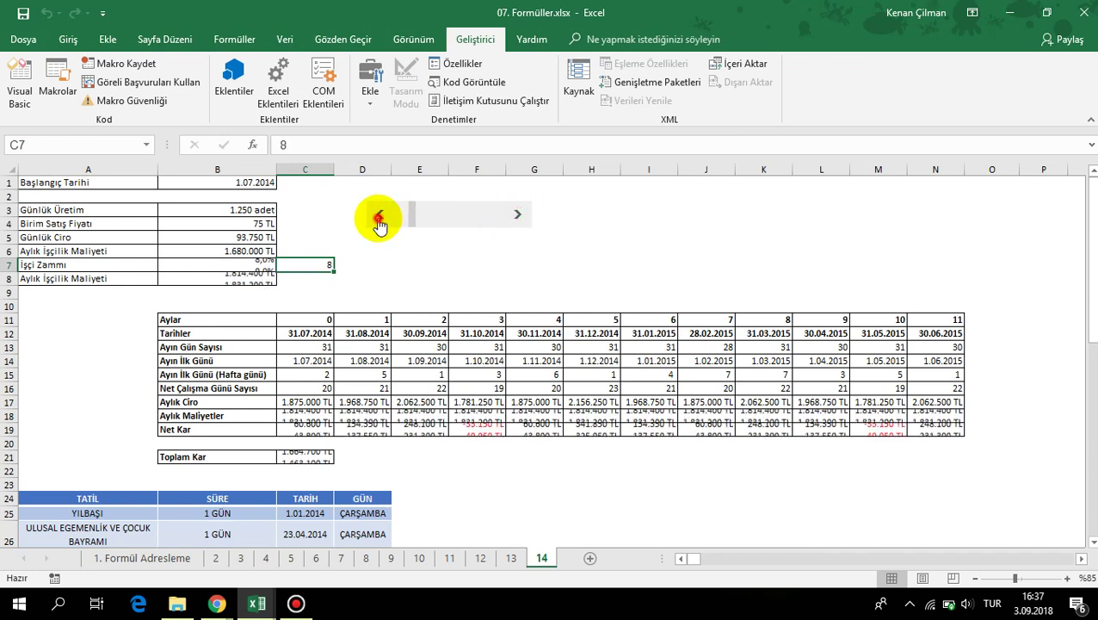
{"action": "left_click", "coordinate": [378, 215]}
{"action": "left_click", "coordinate": [379, 215]}
{"action": "left_click", "coordinate": [379, 215]}
{"action": "left_click", "coordinate": [379, 215]}
{"action": "left_click", "coordinate": [379, 215]}
{"action": "left_click", "coordinate": [379, 215]}
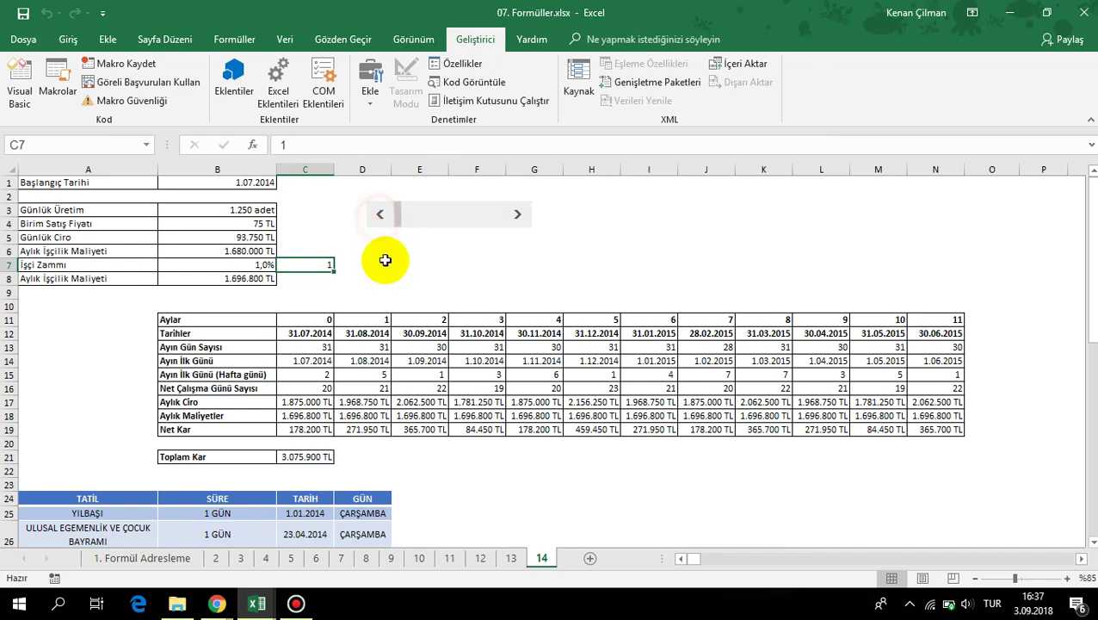
Page İşçi Zammı by 10 along the scroll bar track, ending at 31 in C7
{"action": "left_click", "coordinate": [455, 215]}
{"action": "left_click", "coordinate": [451, 215]}
{"action": "left_click", "coordinate": [473, 215]}
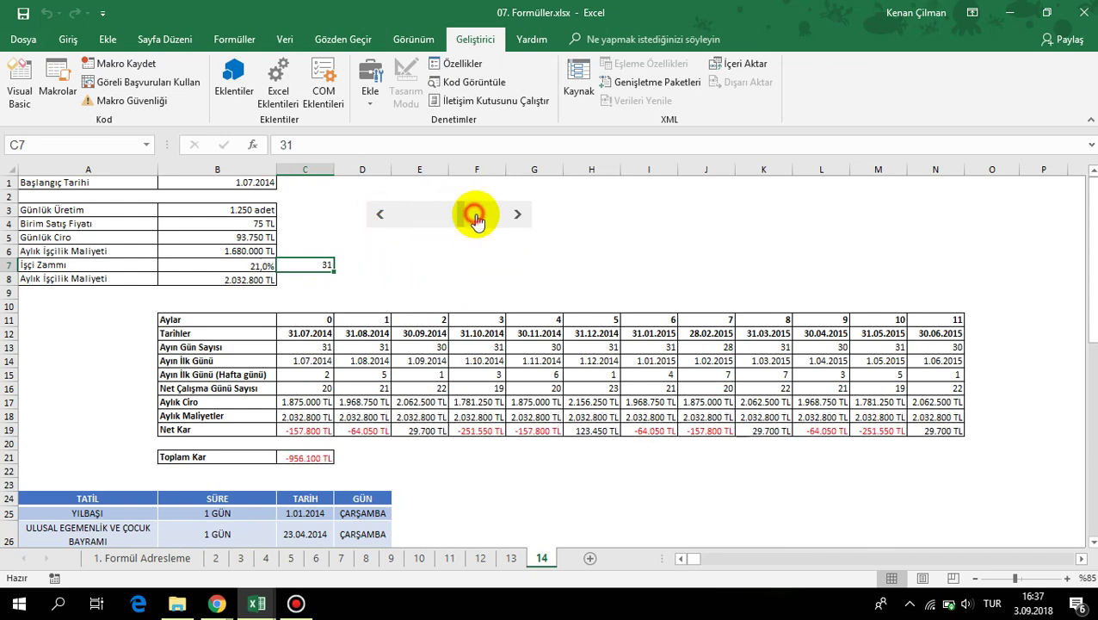
{"action": "left_click", "coordinate": [481, 220]}
{"action": "left_click", "coordinate": [417, 220]}
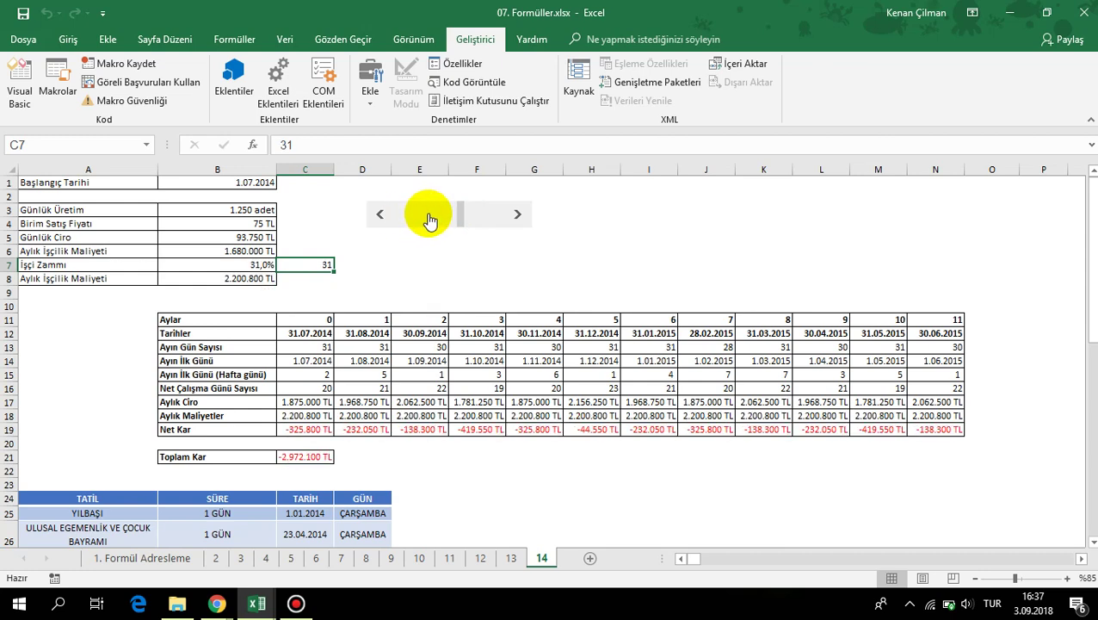
Change the scroll bar's page change from 10 to 5 in Format Control
{"action": "right_click", "coordinate": [430, 220]}
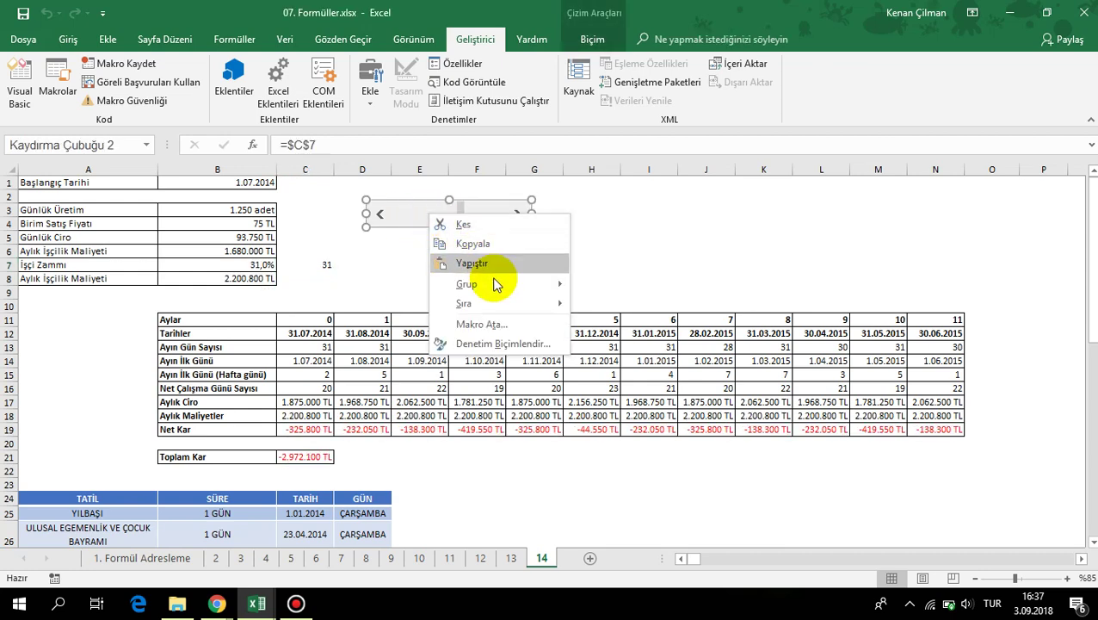
{"action": "left_click", "coordinate": [511, 335]}
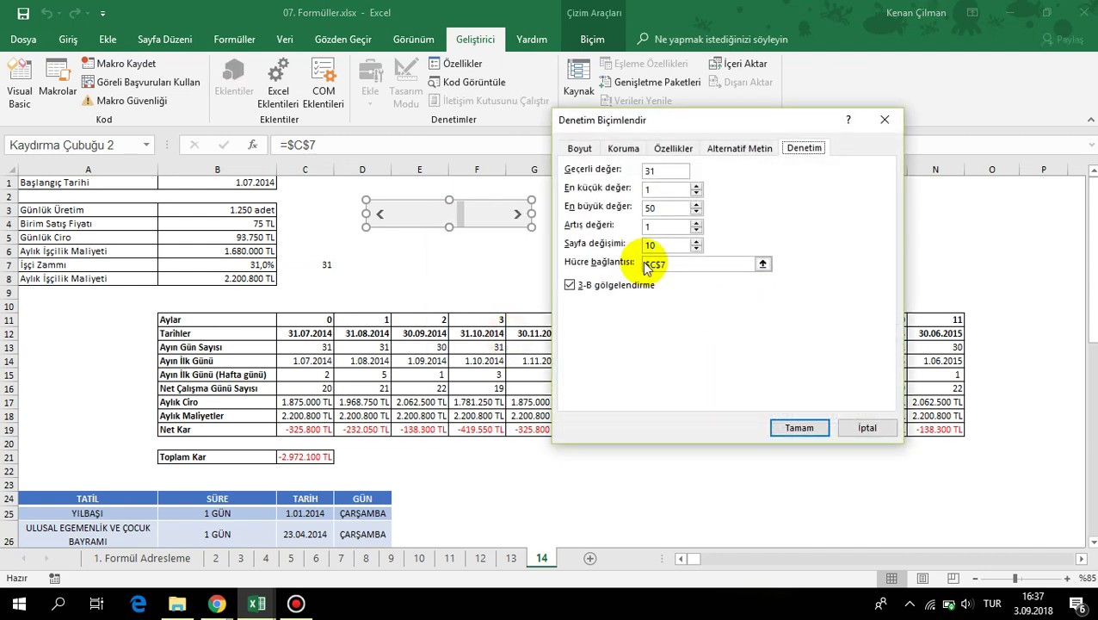
{"action": "double_click", "coordinate": [664, 244]}
{"action": "type", "text": "5"}
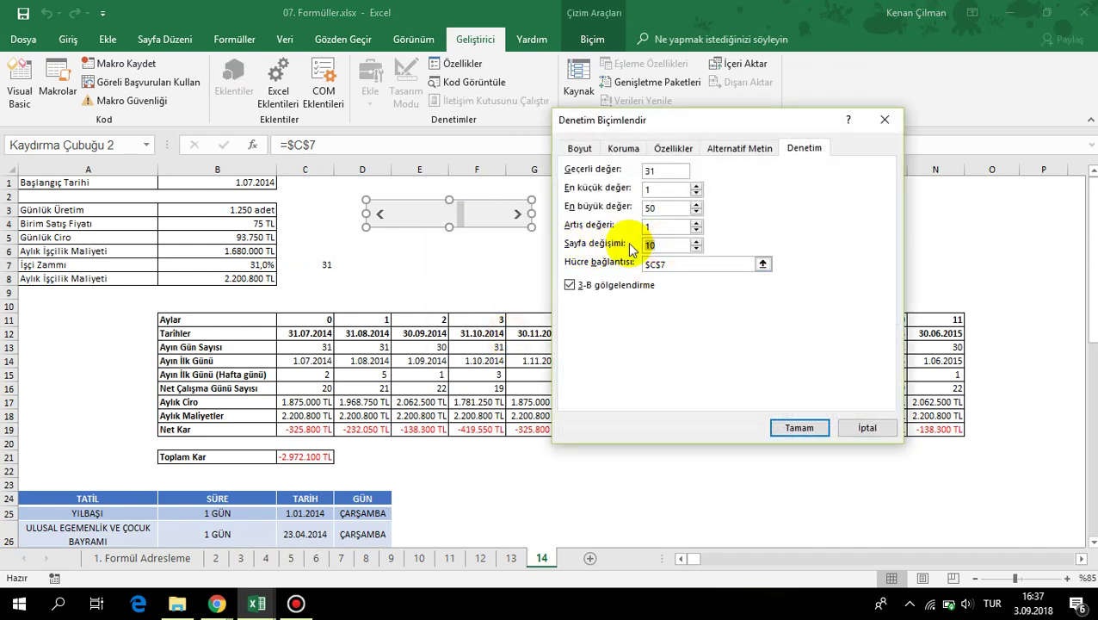
{"action": "left_click", "coordinate": [798, 428]}
{"action": "left_click", "coordinate": [425, 268]}
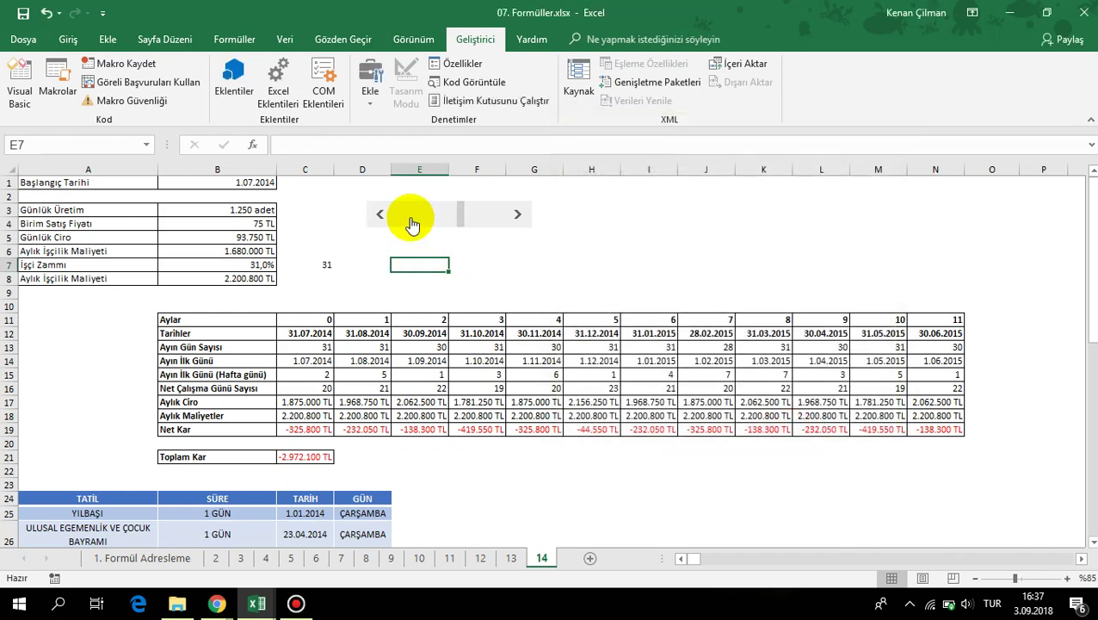
Adjust the scroll bar with thumb, track and arrows until C7 reads 35 (İşçi Zammı 35,0%)
{"action": "left_click_drag", "start_coordinate": [411, 224], "coordinate": [470, 220]}
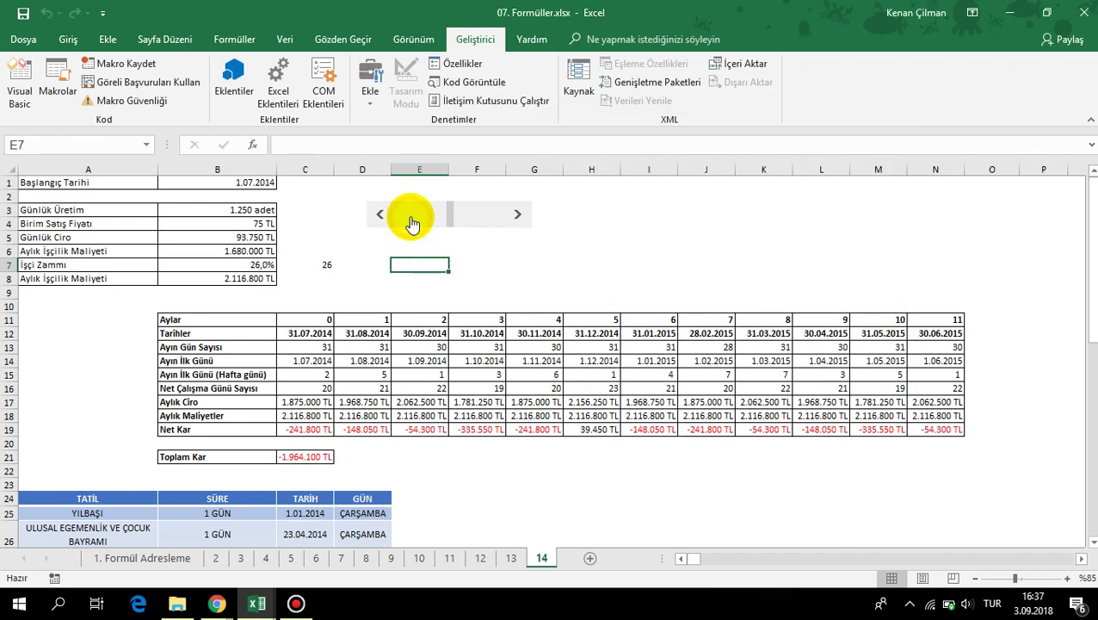
{"action": "left_click", "coordinate": [469, 220]}
{"action": "left_click", "coordinate": [399, 249]}
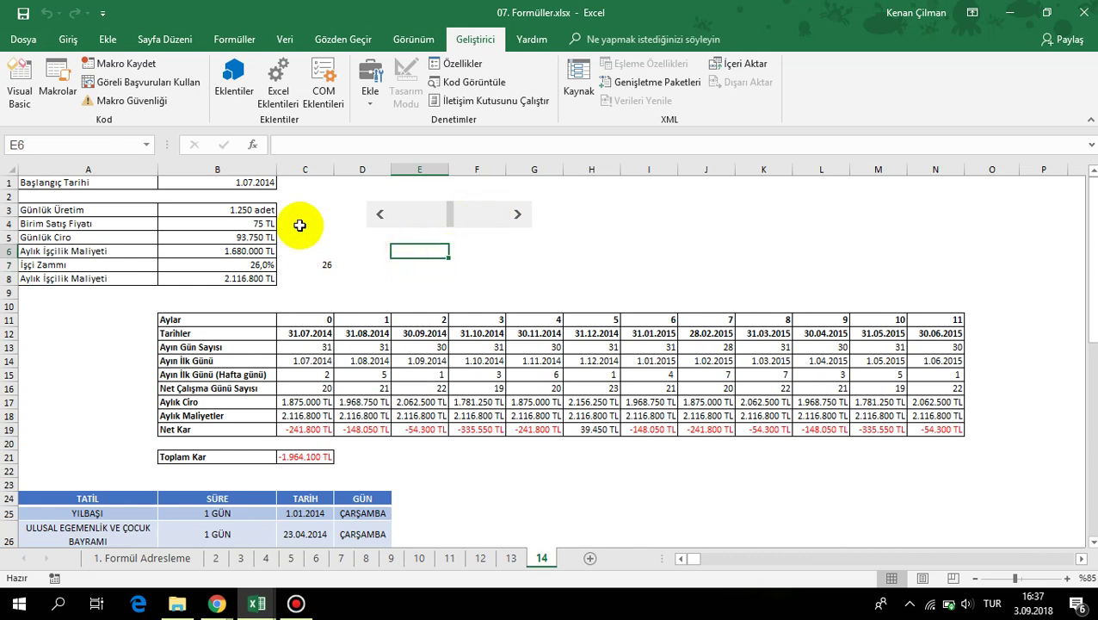
{"action": "left_click", "coordinate": [297, 263]}
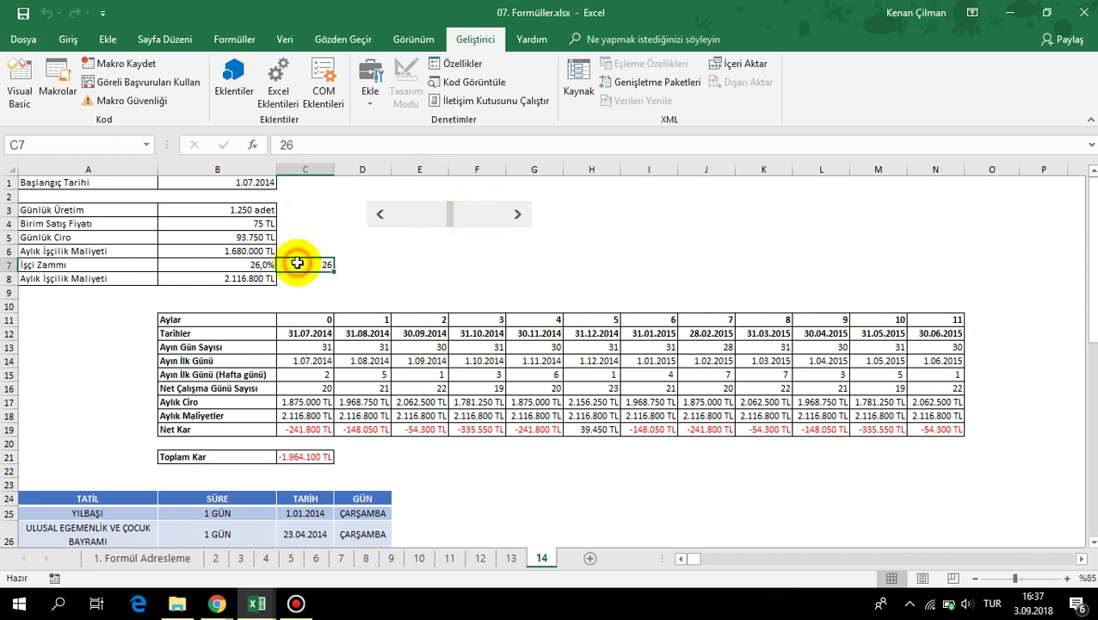
{"action": "left_click", "coordinate": [231, 265]}
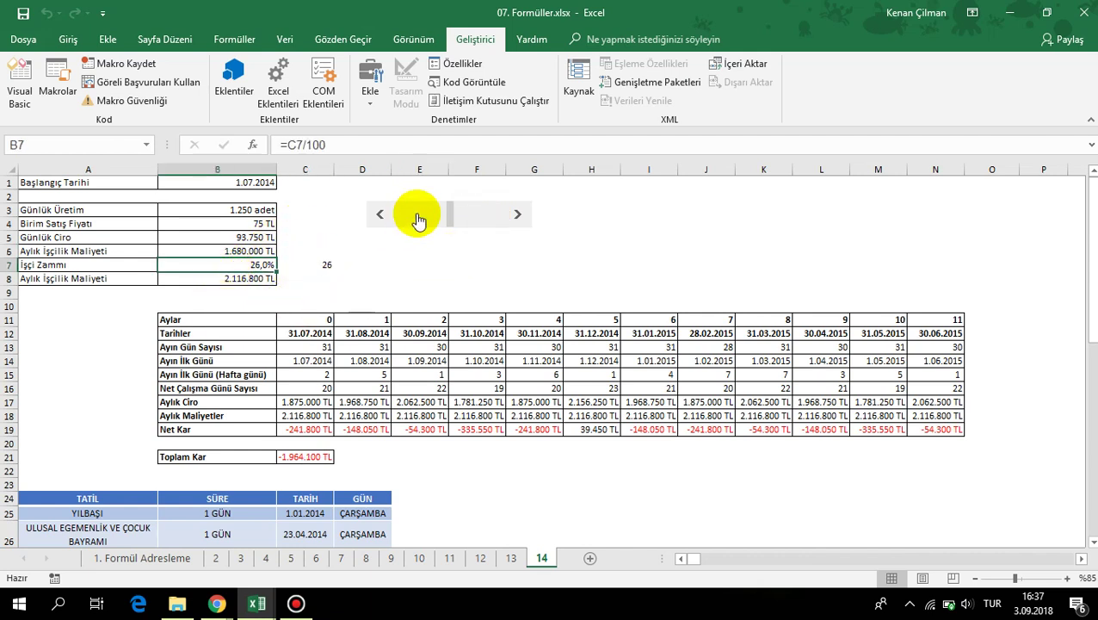
{"action": "left_click", "coordinate": [380, 214]}
{"action": "left_click", "coordinate": [380, 214]}
{"action": "left_click", "coordinate": [379, 214]}
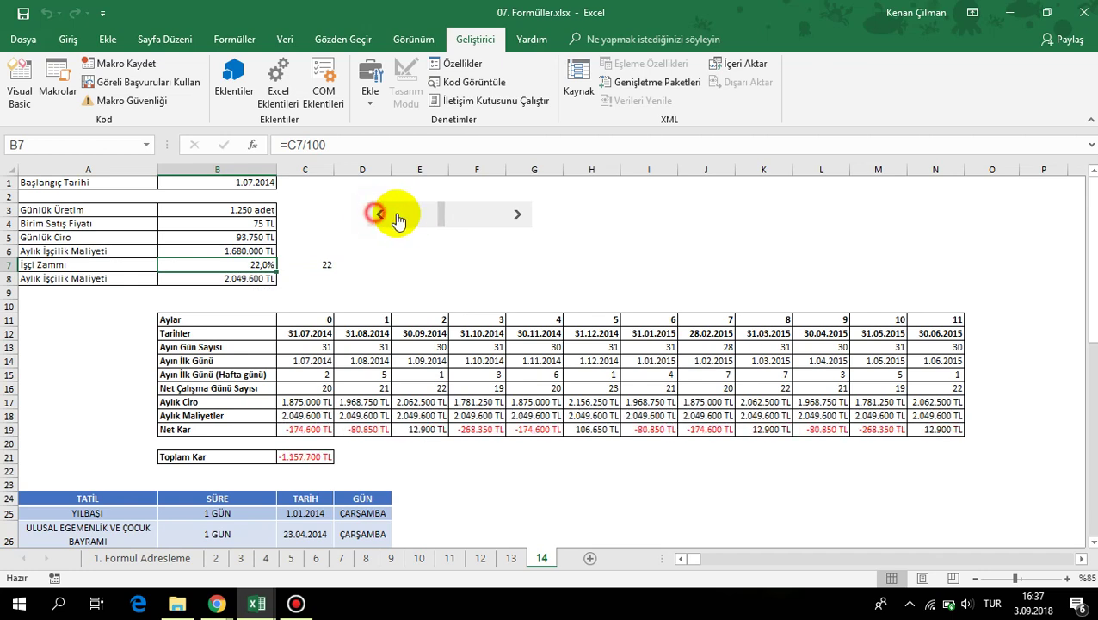
{"action": "left_click", "coordinate": [380, 214]}
{"action": "left_click_drag", "start_coordinate": [441, 224], "coordinate": [467, 218]}
Inspect the dependent cells: C7 at 35, B7's =C7/100 and the Aylık Ciro formula in E17
{"action": "left_click_drag", "start_coordinate": [243, 338], "coordinate": [839, 434]}
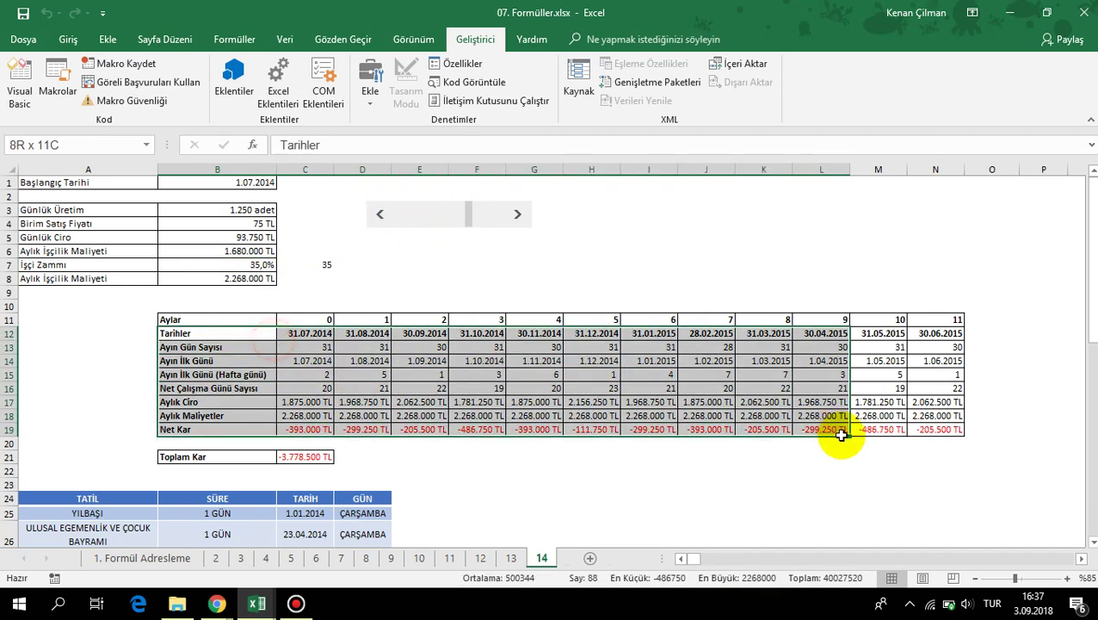
{"action": "left_click", "coordinate": [429, 405]}
{"action": "left_click", "coordinate": [308, 262]}
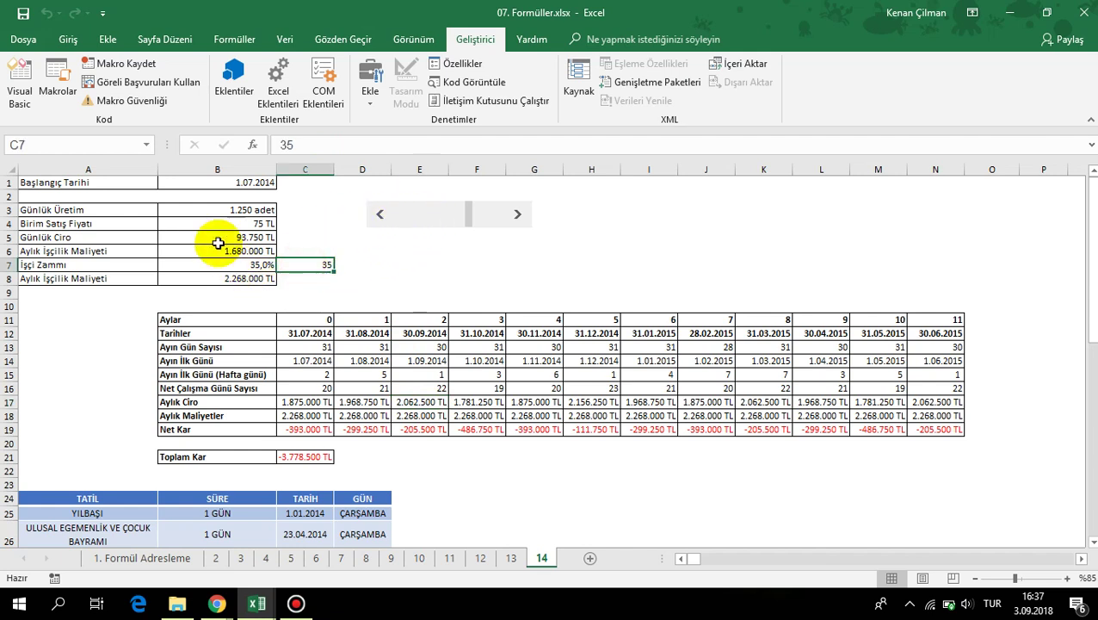
{"action": "left_click_drag", "start_coordinate": [138, 196], "coordinate": [558, 446]}
{"action": "left_click", "coordinate": [298, 362]}
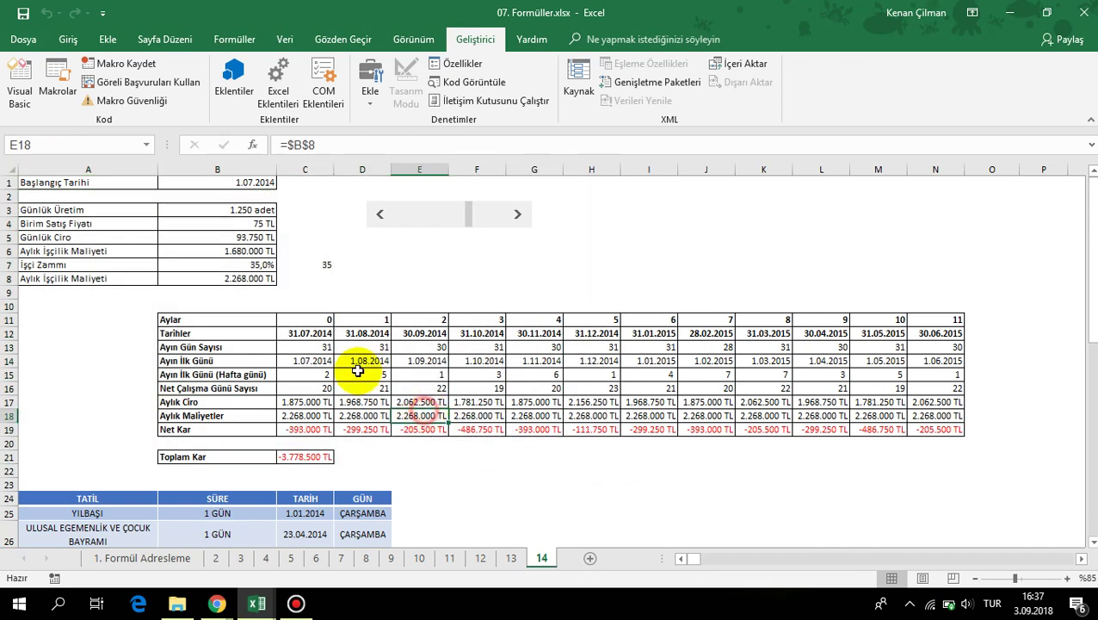
{"action": "left_click", "coordinate": [263, 266]}
{"action": "left_click", "coordinate": [306, 264]}
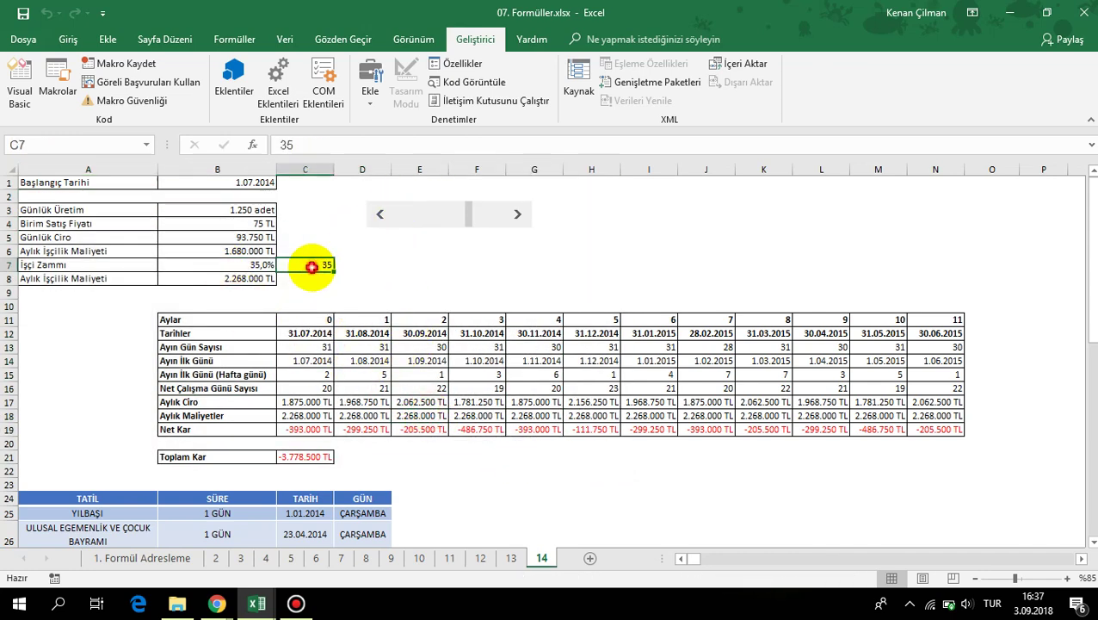
{"action": "left_click_drag", "start_coordinate": [215, 223], "coordinate": [216, 450]}
{"action": "left_click", "coordinate": [414, 400]}
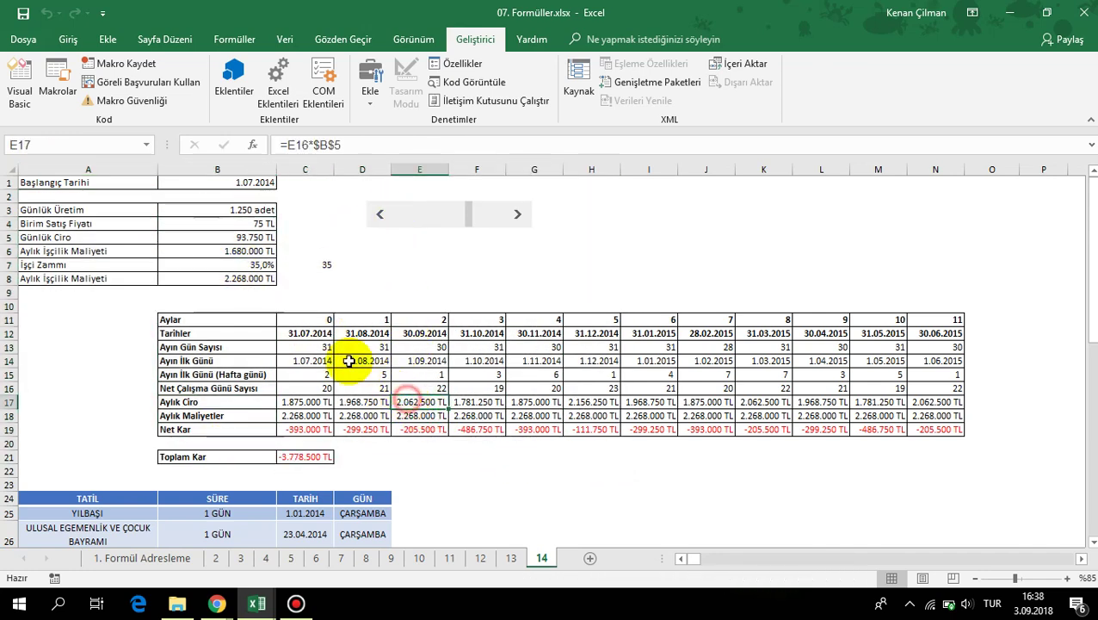
{"action": "left_click_drag", "start_coordinate": [172, 319], "coordinate": [816, 458]}
{"action": "left_click", "coordinate": [414, 400]}
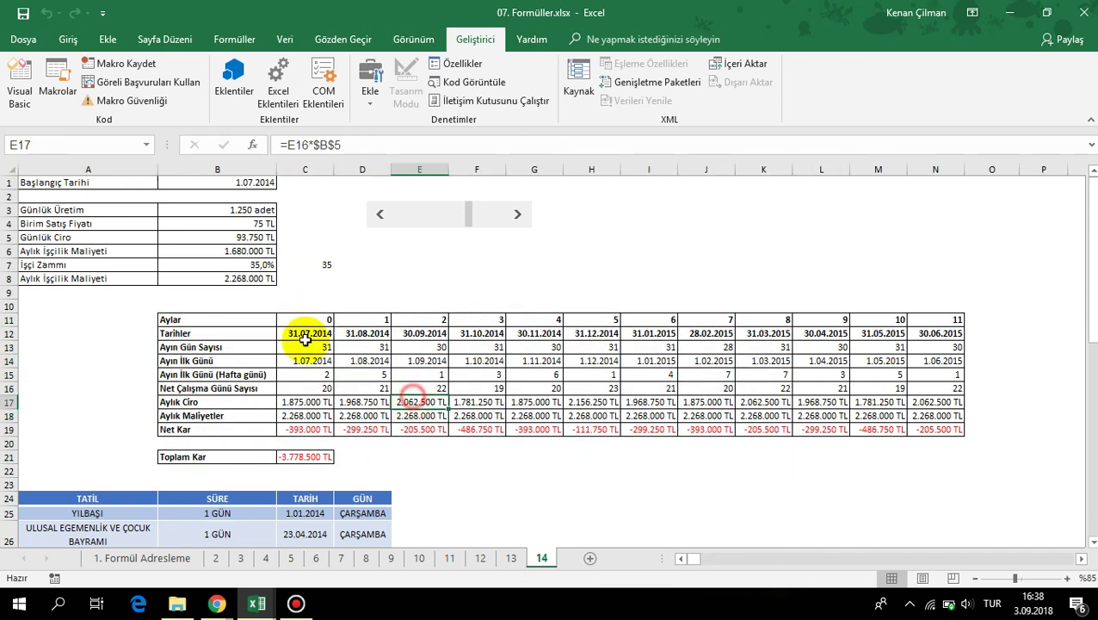
Re-enter B7's formula as =C7/100 by referencing C7
{"action": "left_click", "coordinate": [244, 266]}
{"action": "type", "text": "="}
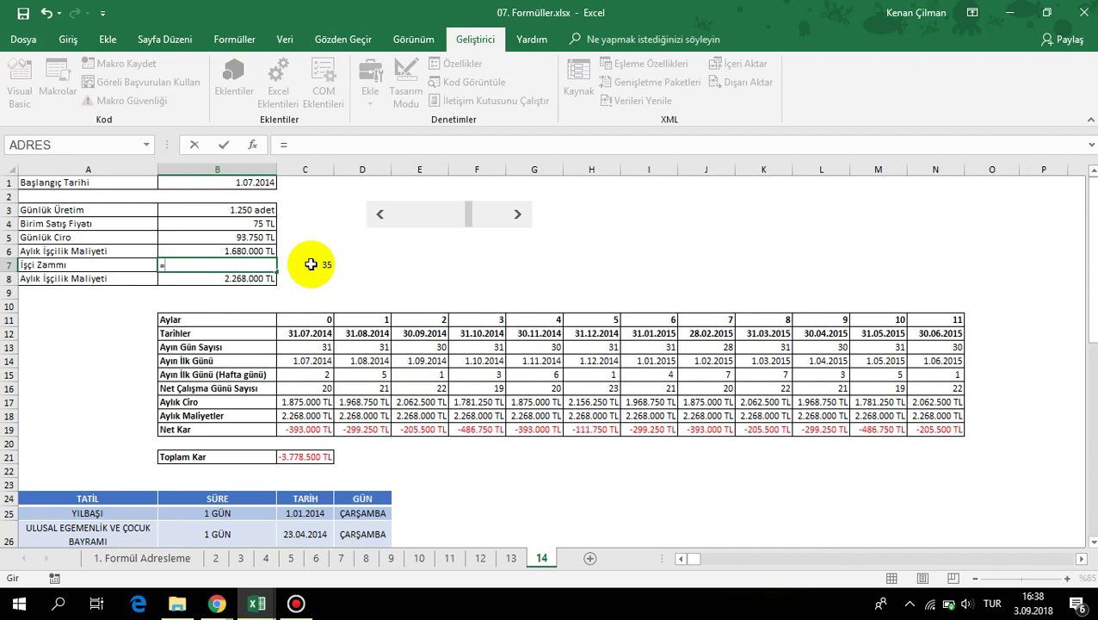
{"action": "left_click", "coordinate": [311, 265]}
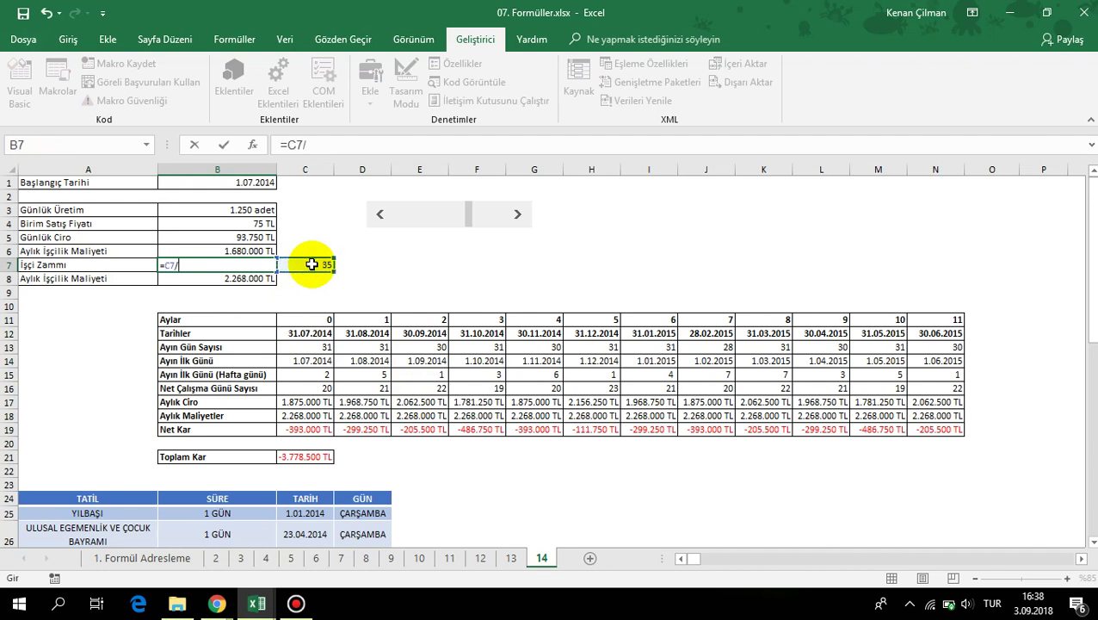
{"action": "key", "text": "Return"}
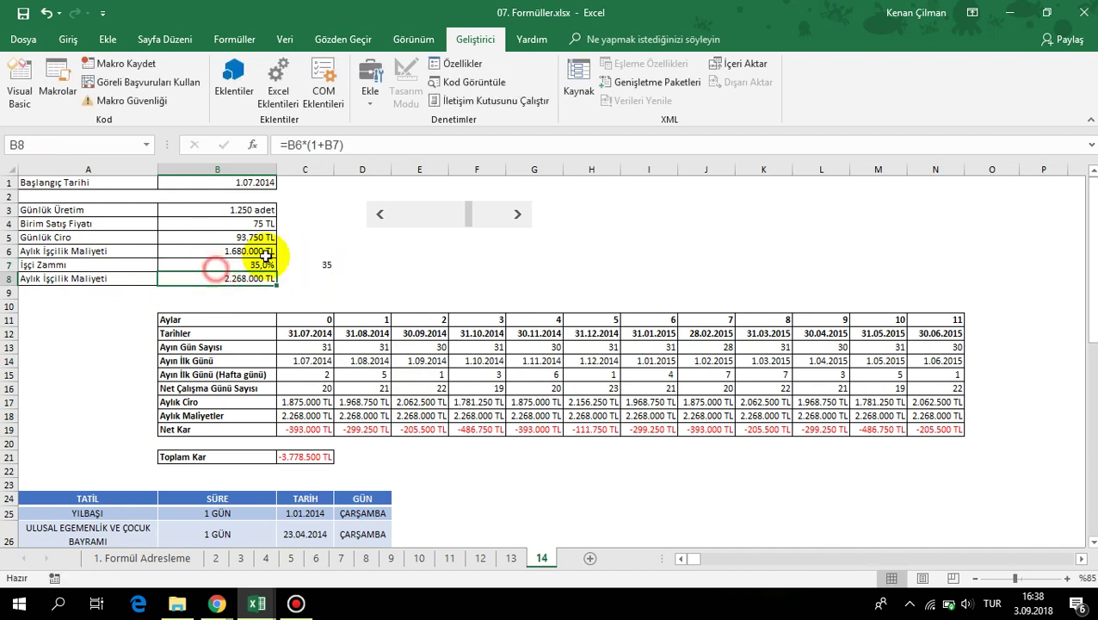
Drag the scroll bar fully left so C7 is 1 and Toplam Kar becomes 3.075.900 TL
{"action": "left_click_drag", "start_coordinate": [469, 220], "coordinate": [384, 215]}
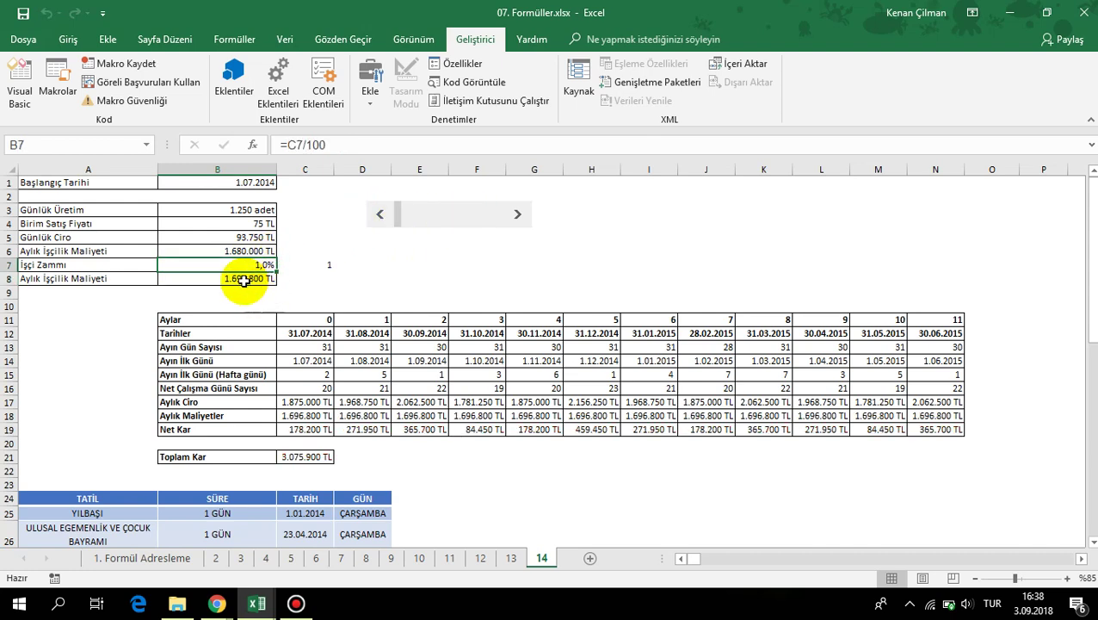
{"action": "left_click_drag", "start_coordinate": [245, 280], "coordinate": [913, 466]}
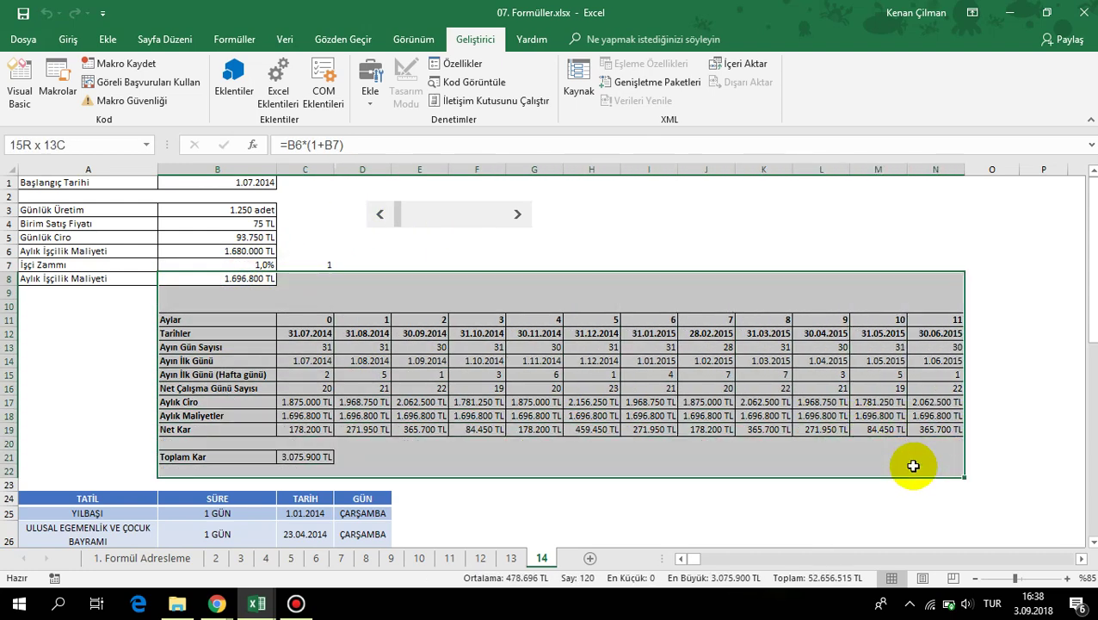
{"action": "left_click", "coordinate": [272, 375]}
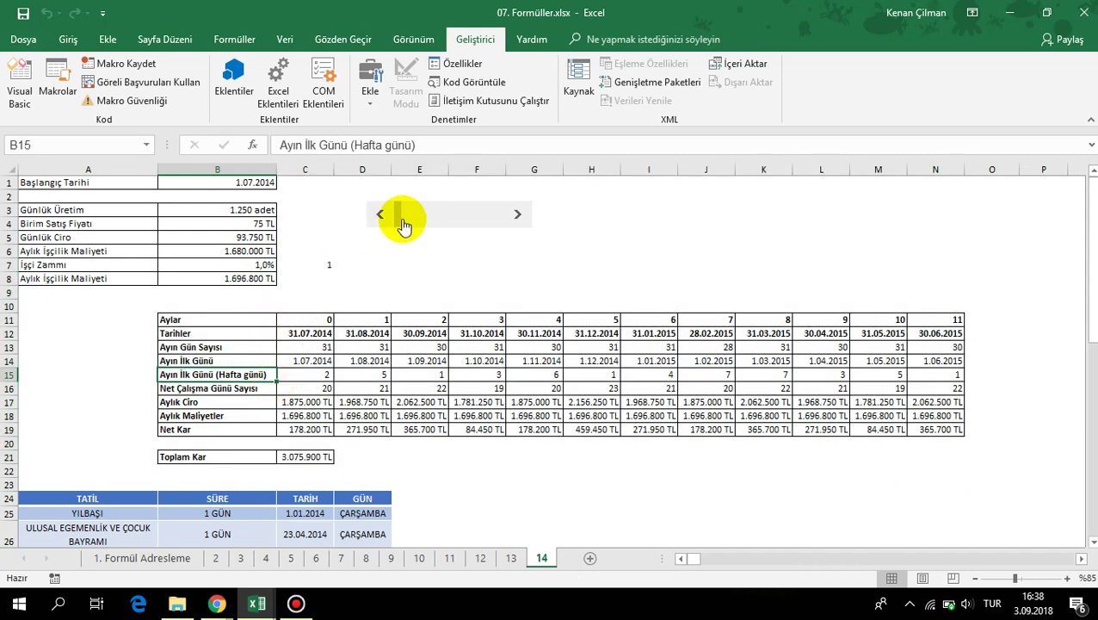
{"action": "left_click", "coordinate": [329, 263]}
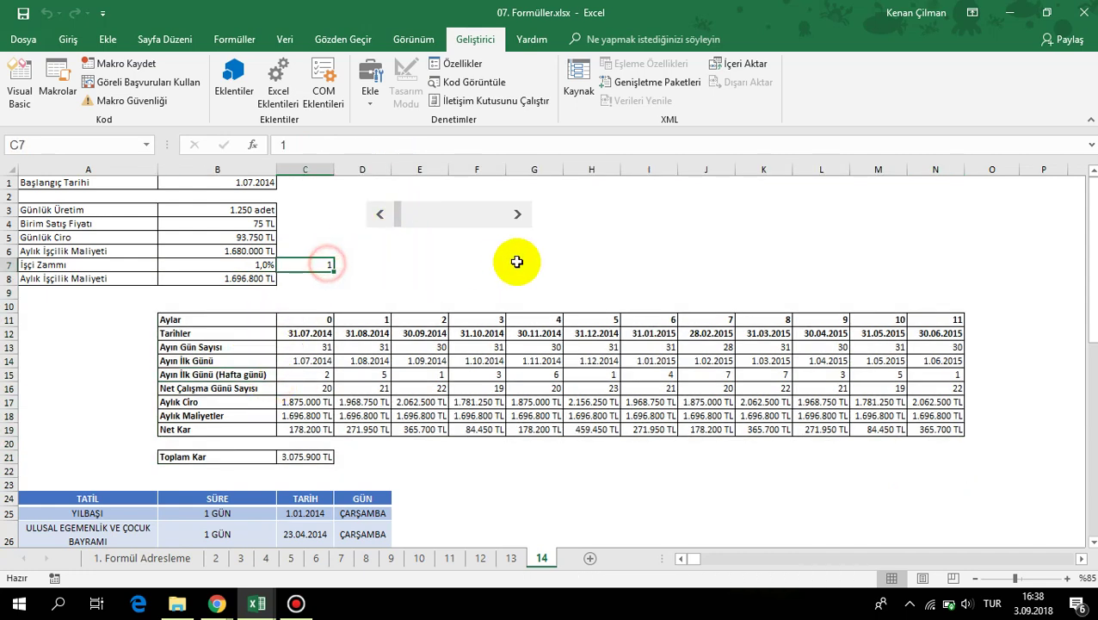
{"action": "left_click", "coordinate": [520, 262]}
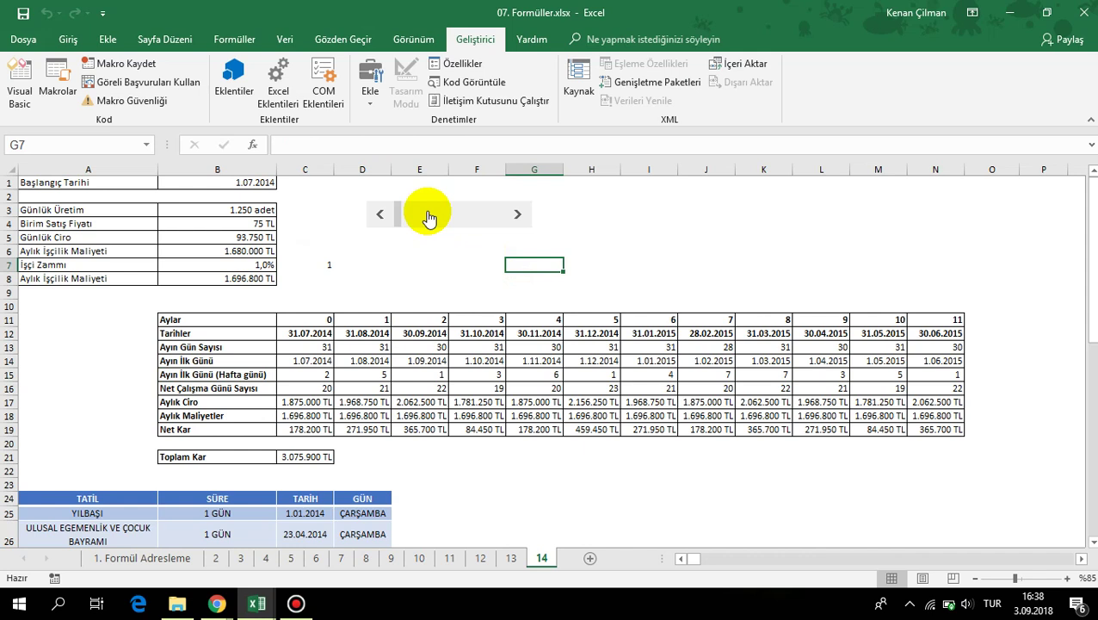
Move the scroll bar down beside the İşçi Zammı row 7
{"action": "right_click", "coordinate": [421, 215]}
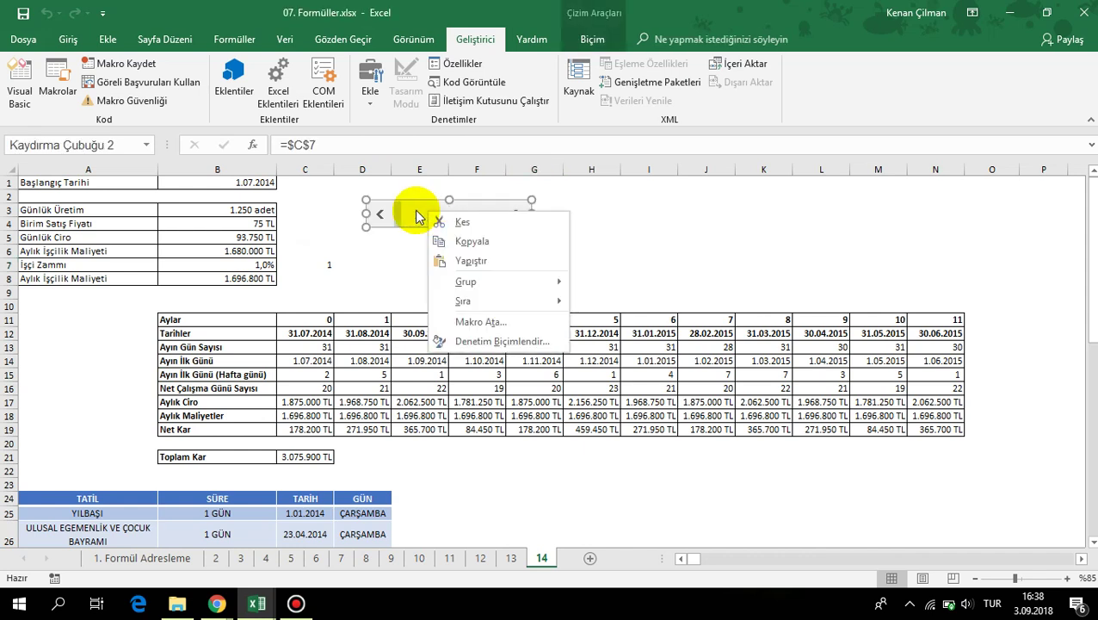
{"action": "left_click", "coordinate": [413, 214]}
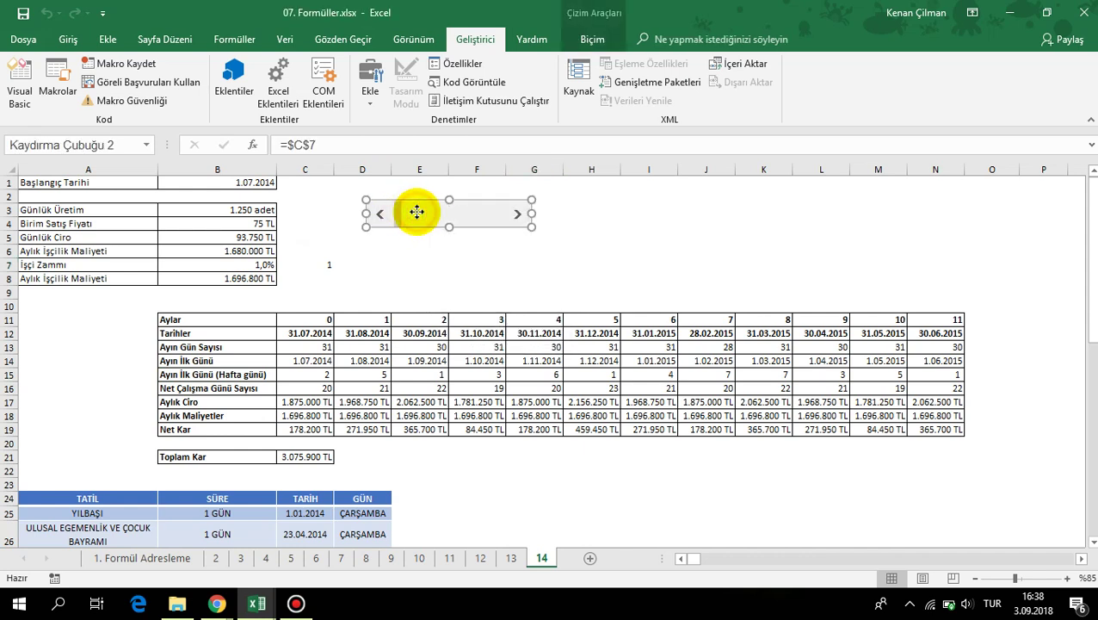
{"action": "left_click_drag", "start_coordinate": [416, 211], "coordinate": [336, 261]}
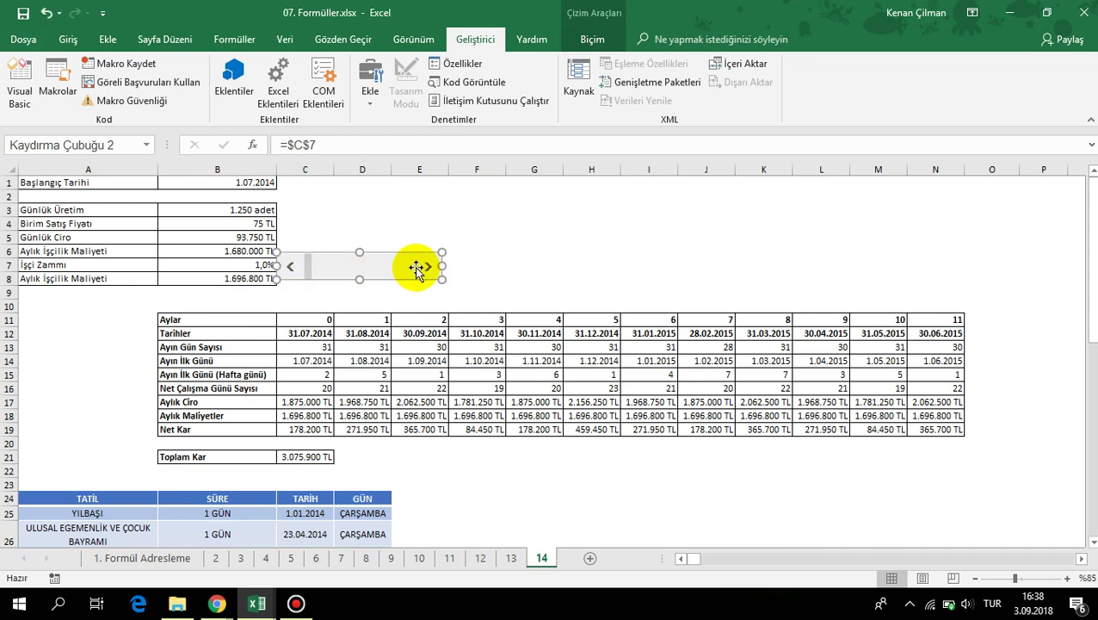
{"action": "left_click", "coordinate": [585, 264]}
Use the scroll bar's arrows and track to set İşçi Zammı to 26,0% (Toplam Kar -1.964.100 TL)
{"action": "left_click", "coordinate": [429, 267]}
{"action": "left_click", "coordinate": [428, 267]}
{"action": "left_click", "coordinate": [428, 267]}
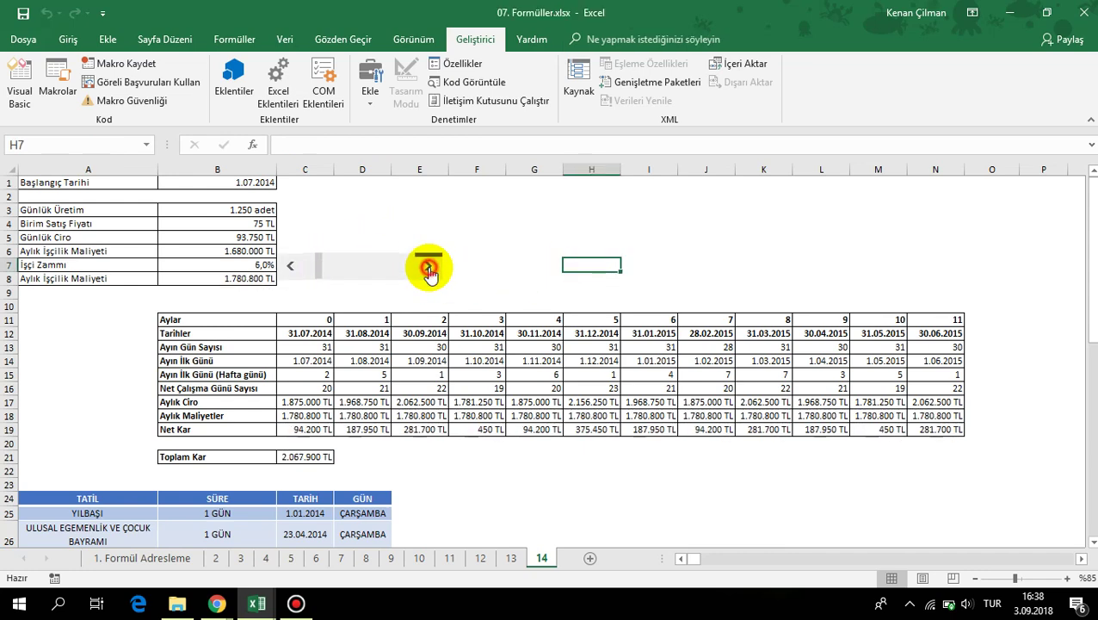
{"action": "left_click", "coordinate": [428, 267]}
{"action": "left_click", "coordinate": [428, 267]}
{"action": "left_click", "coordinate": [429, 267]}
{"action": "left_click", "coordinate": [429, 267]}
{"action": "left_click", "coordinate": [428, 266]}
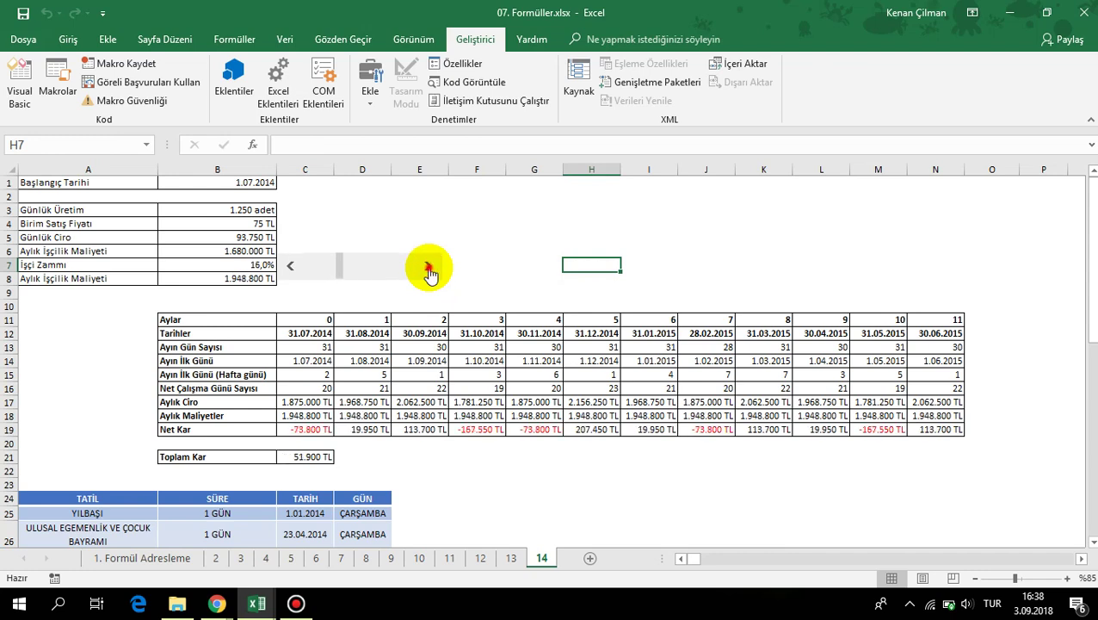
{"action": "left_click", "coordinate": [429, 266]}
{"action": "left_click", "coordinate": [428, 267]}
{"action": "left_click", "coordinate": [290, 267]}
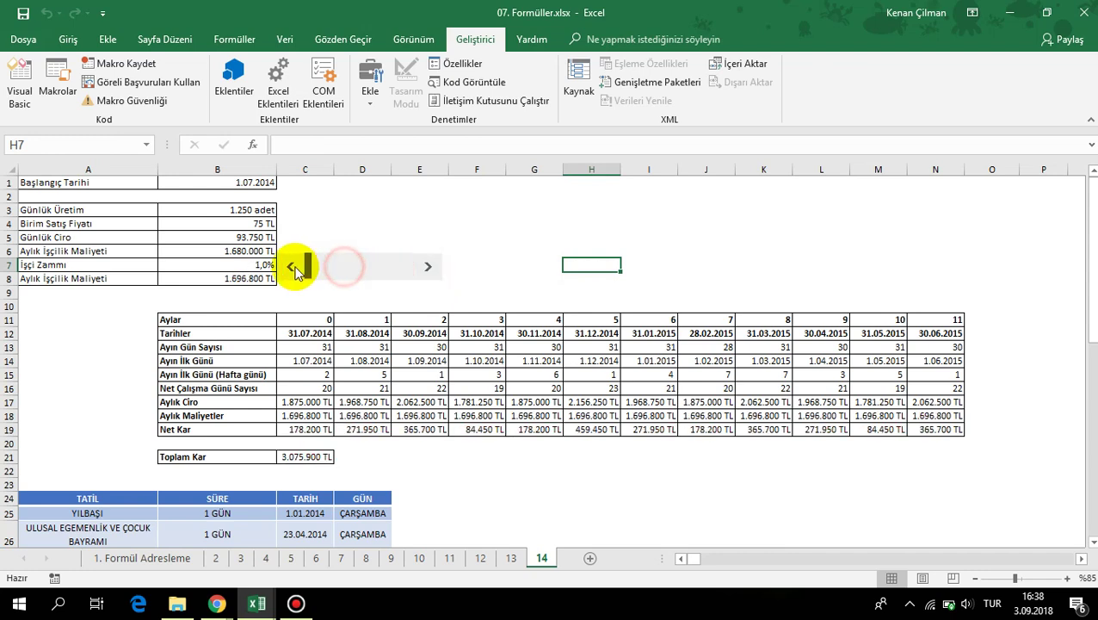
{"action": "left_click", "coordinate": [380, 267]}
{"action": "left_click", "coordinate": [394, 274]}
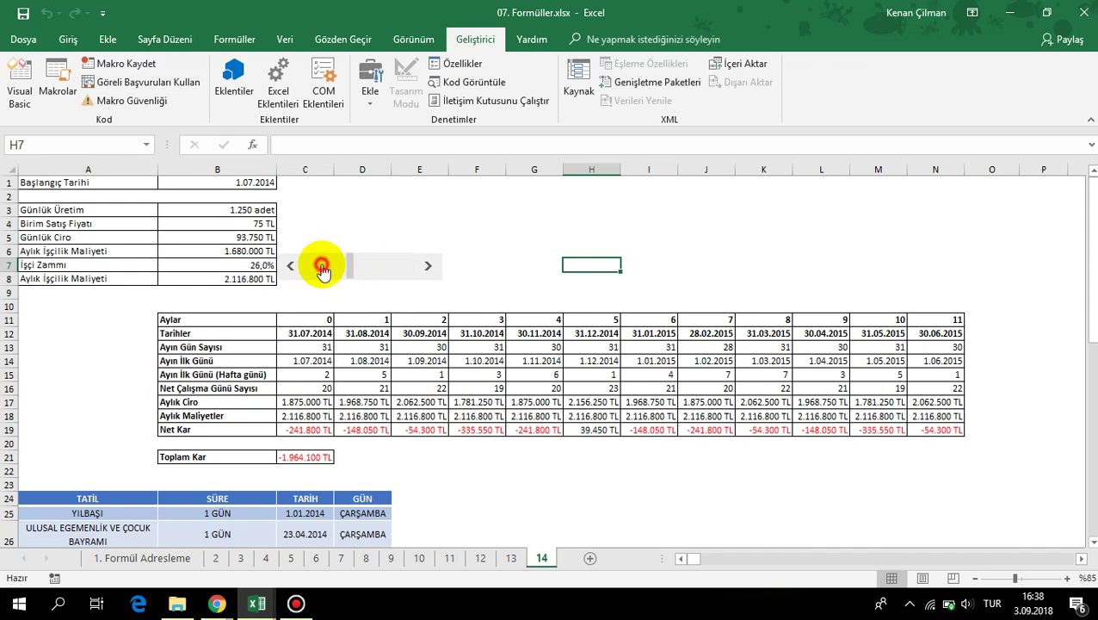